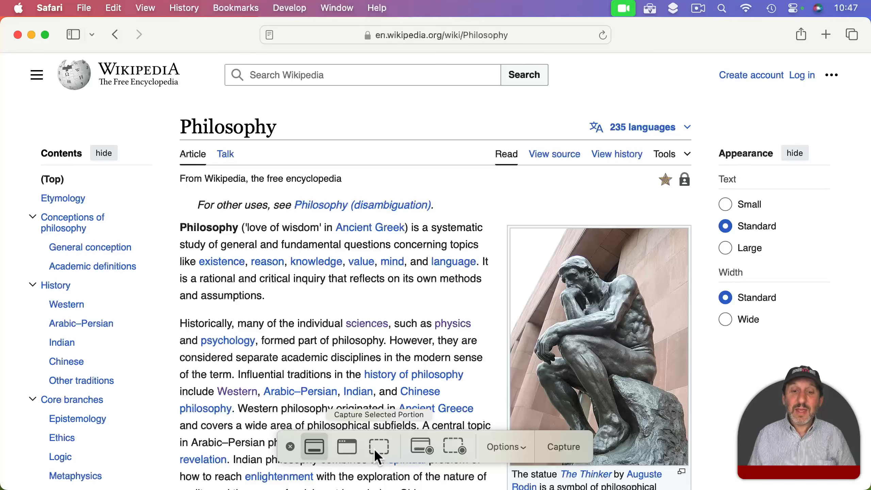
Capture the screen portion covering the Philosophy article's title, introduction and statue photo, and open the screenshot for Markup.
left_click(513, 446)
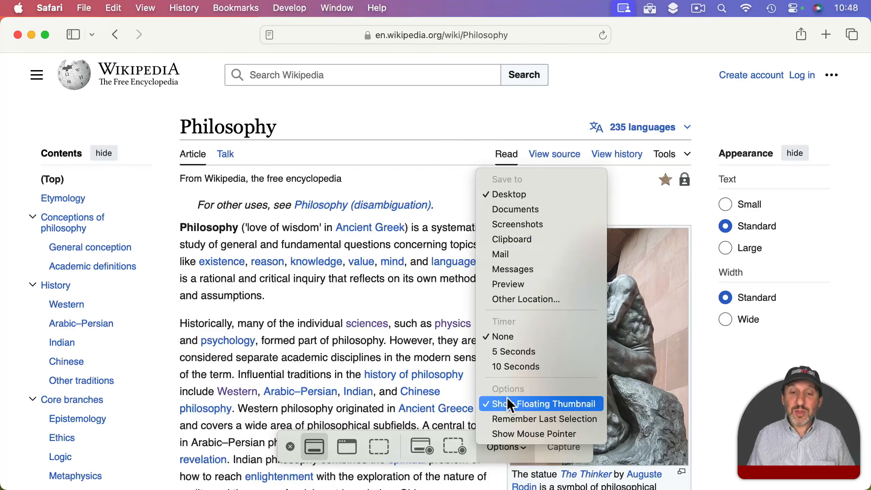
left_click(316, 450)
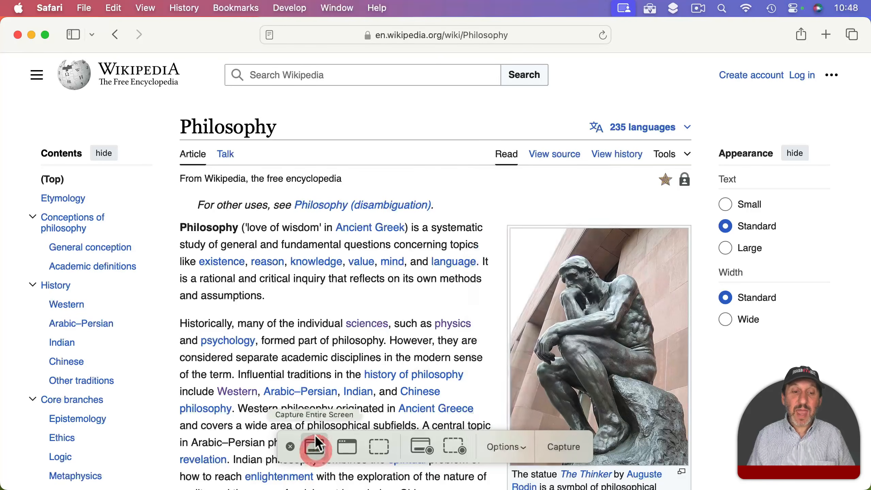
left_click(380, 445)
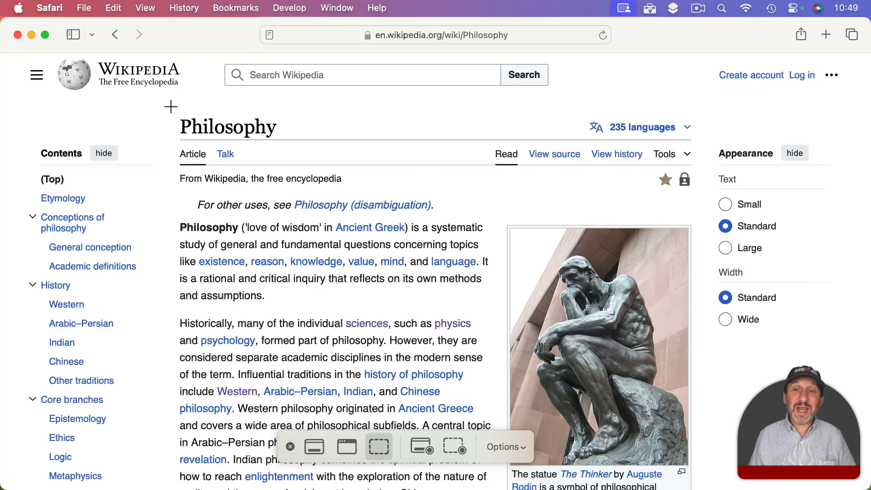
left_click_drag(170, 104, 699, 487)
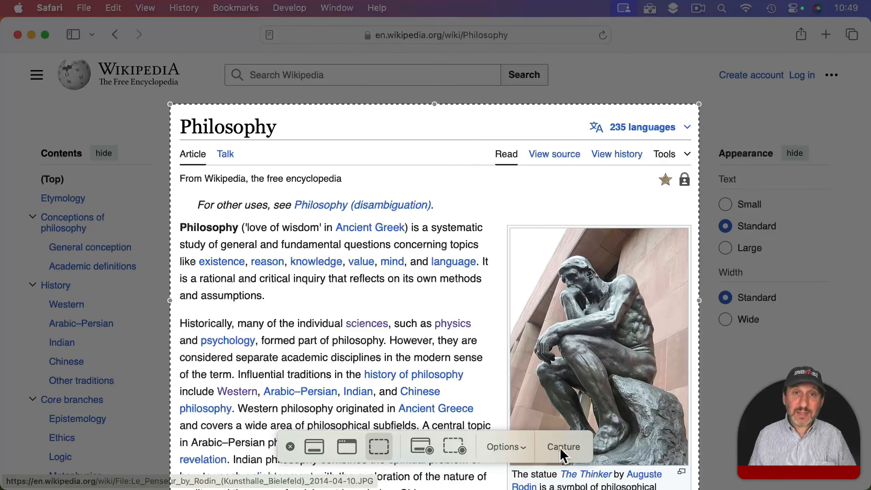
key("Return")
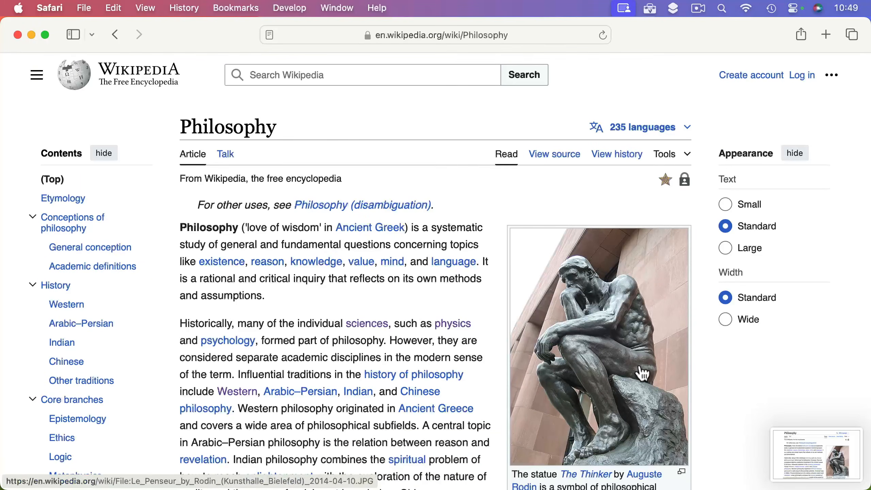
left_click(812, 457)
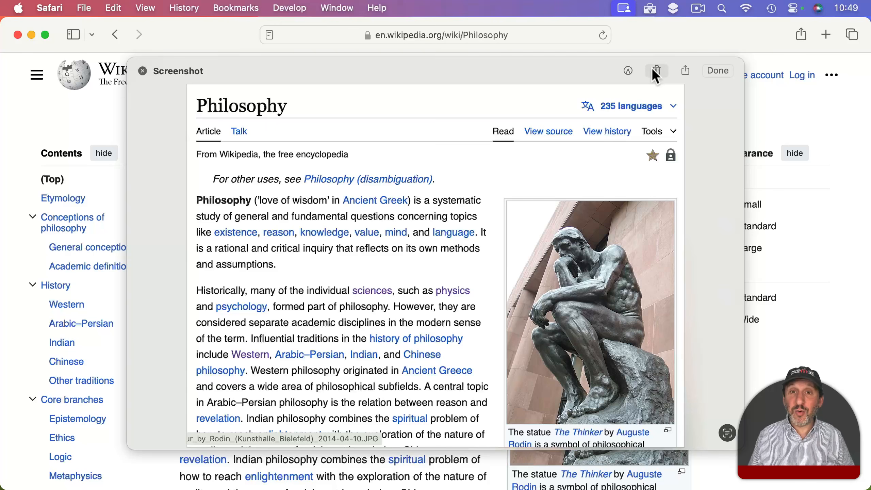
left_click(629, 72)
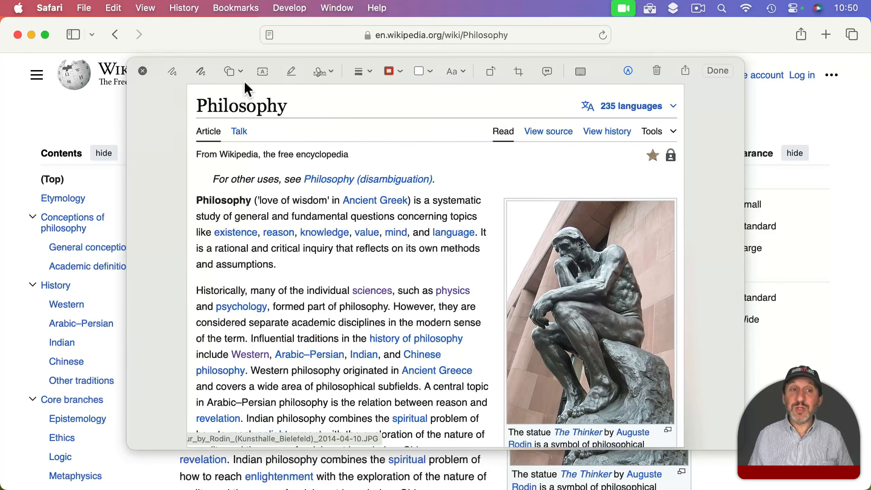
Add an arrow running from just below the heading rule down to the word "assumptions" in the first paragraph.
left_click(229, 71)
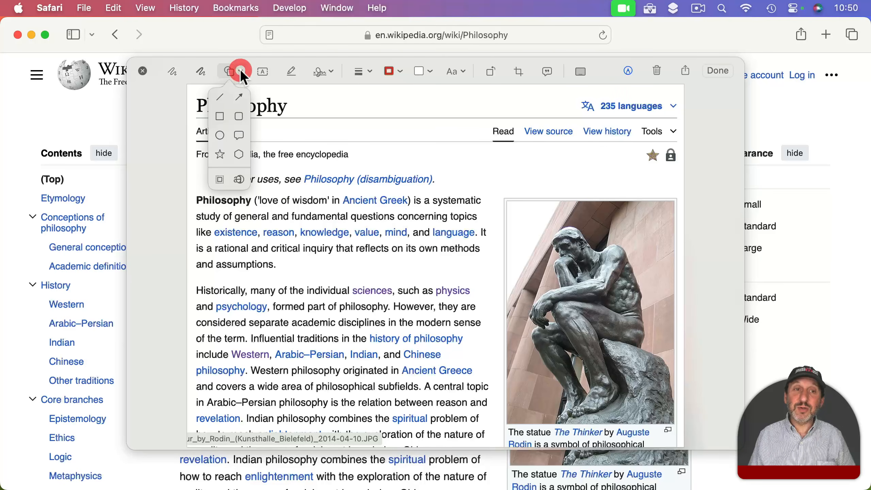
left_click(237, 97)
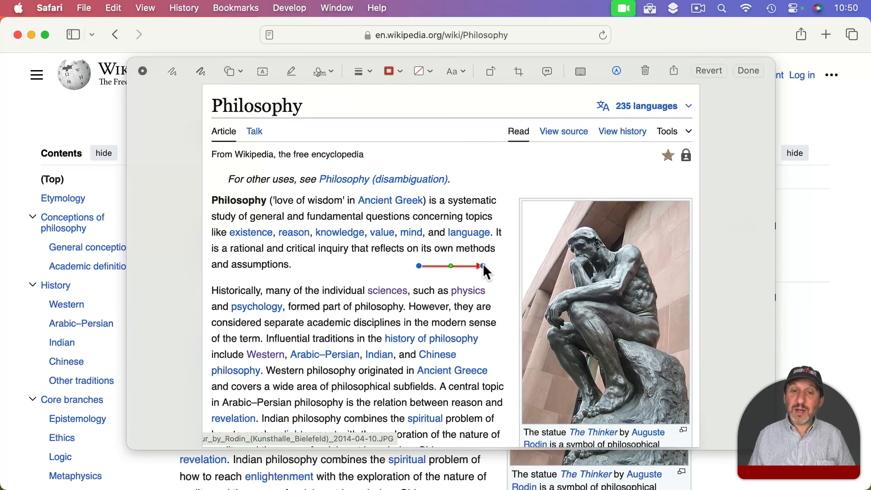
mouse_move(483, 265)
left_mouse_down()
mouse_move(539, 171)
mouse_move(535, 175)
left_mouse_up()
mouse_move(419, 266)
left_mouse_down()
mouse_move(473, 201)
mouse_move(439, 142)
left_mouse_up()
mouse_move(535, 175)
left_mouse_down()
mouse_move(357, 257)
mouse_move(266, 257)
left_mouse_up()
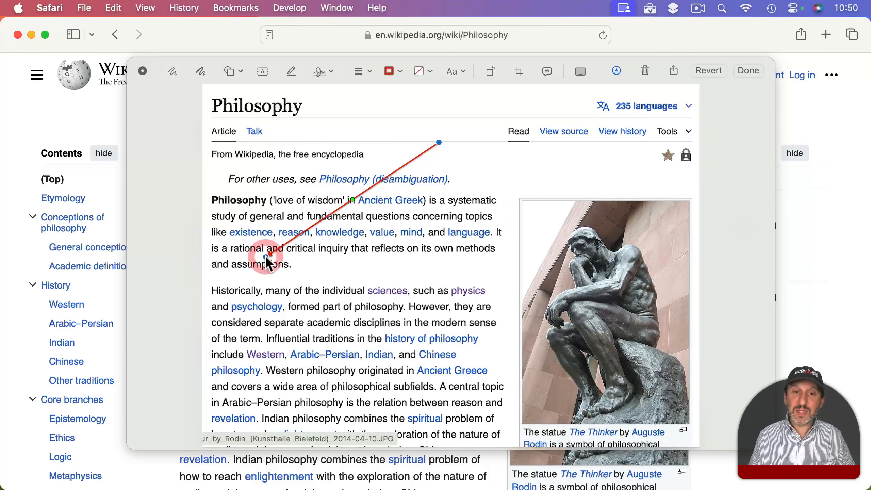
Set the arrow's line to the second-thickest weight and colour it green.
left_click(368, 70)
left_click(362, 189)
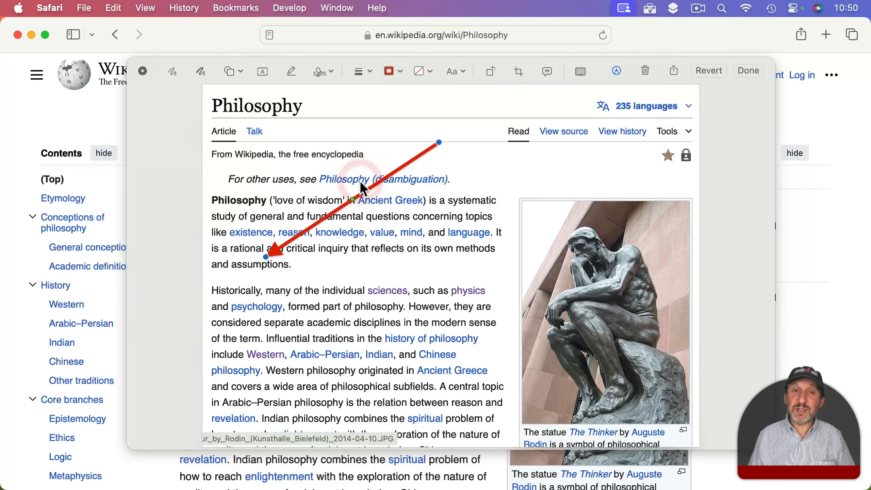
left_click(396, 70)
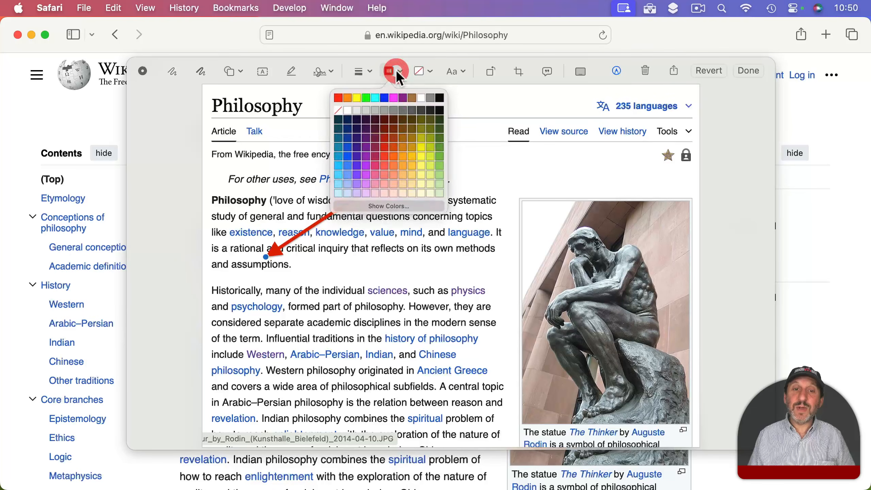
left_click(441, 153)
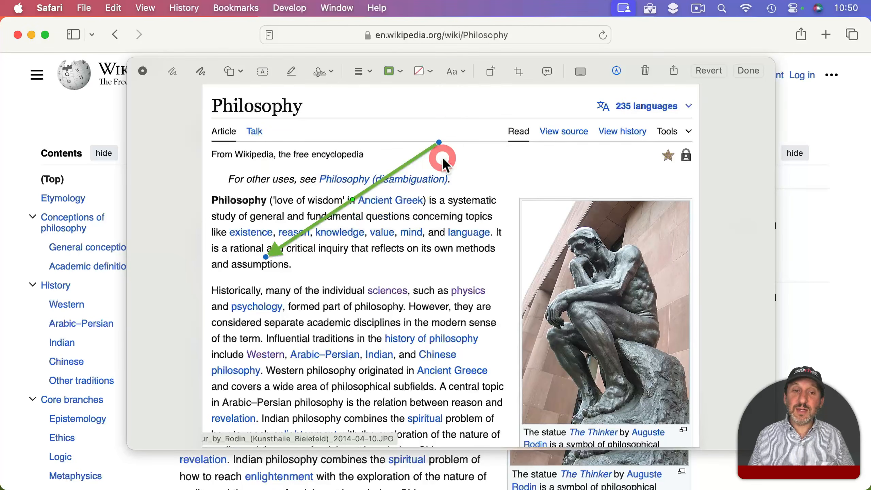
left_click(361, 74)
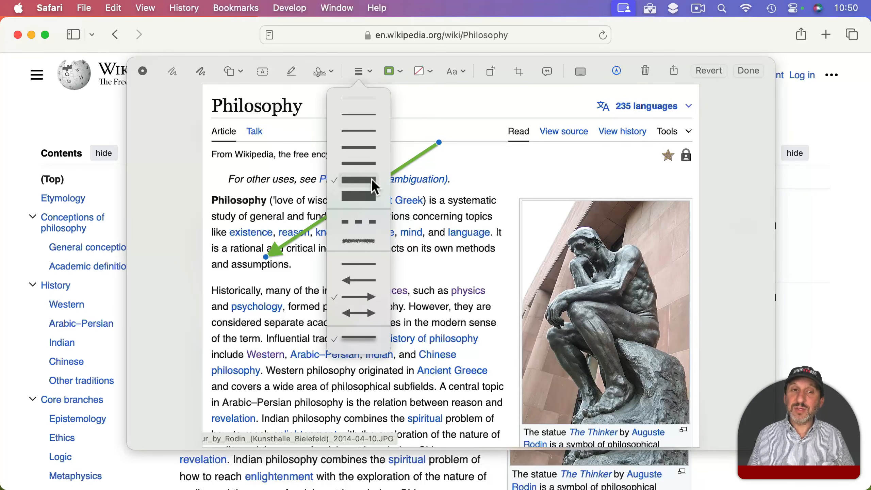
left_click(372, 76)
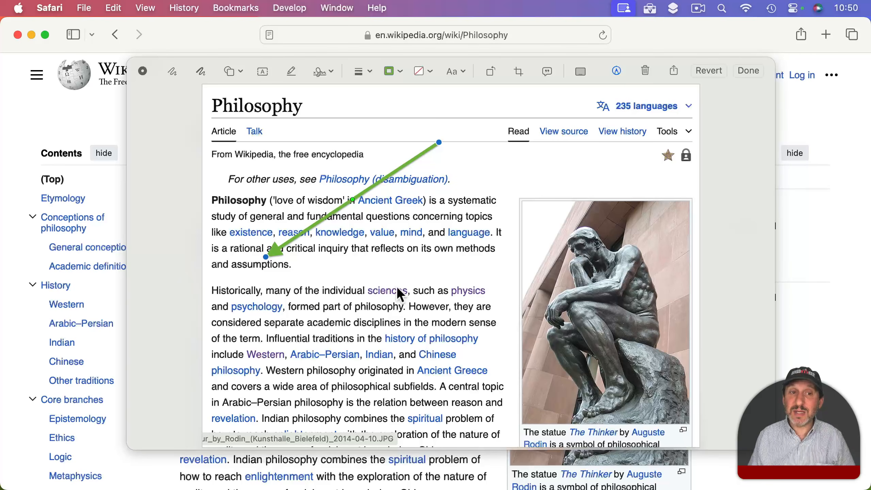
Add a text annotation reading "Something" to the screenshot.
left_click(262, 72)
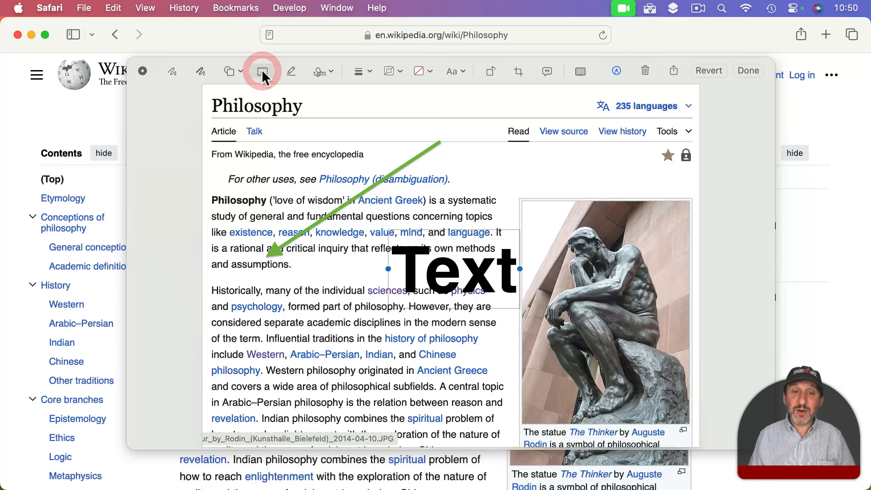
double_click(461, 285)
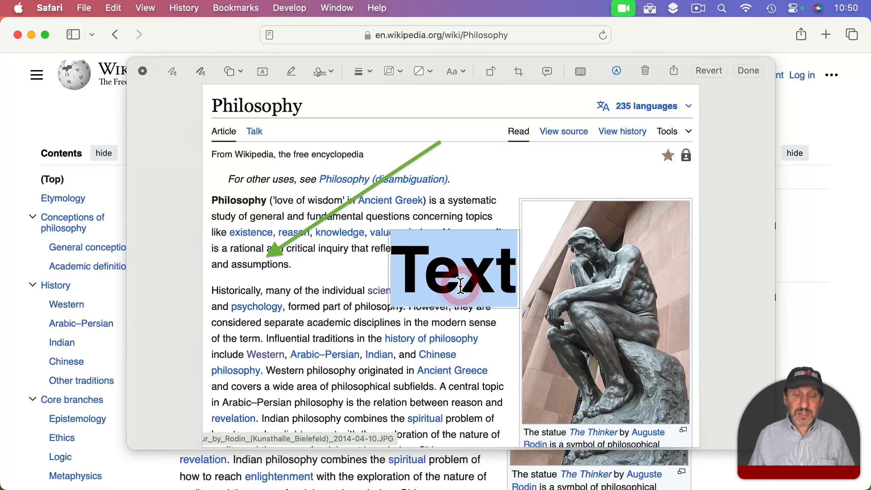
type("Something")
Set the font size of the "Something" annotation to 40 pt.
left_click(448, 73)
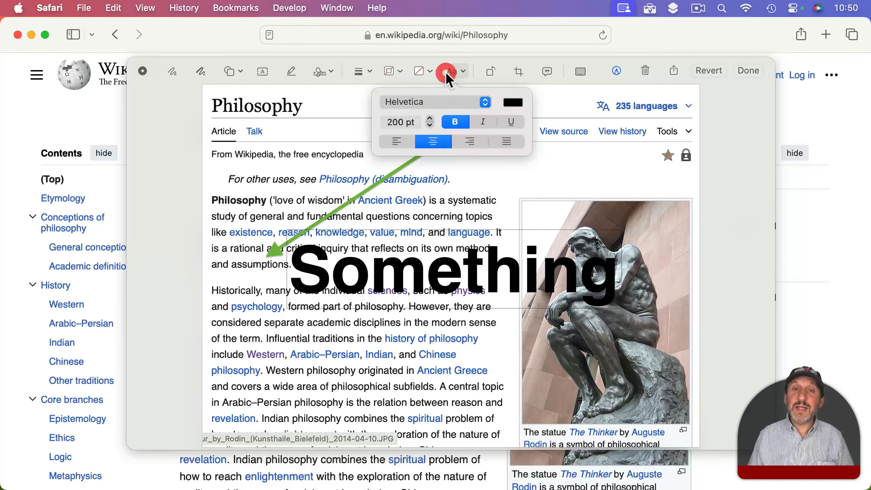
left_click(429, 126)
left_click(430, 125)
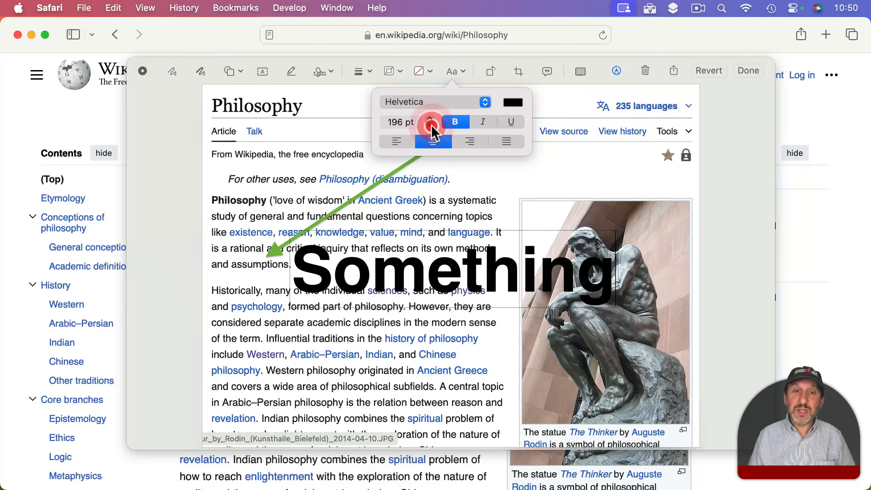
left_click(399, 122)
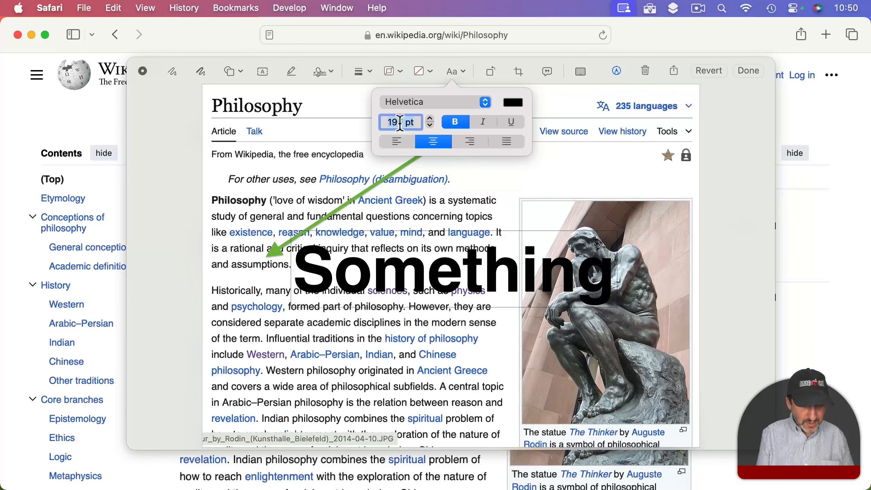
type("40")
key("Tab")
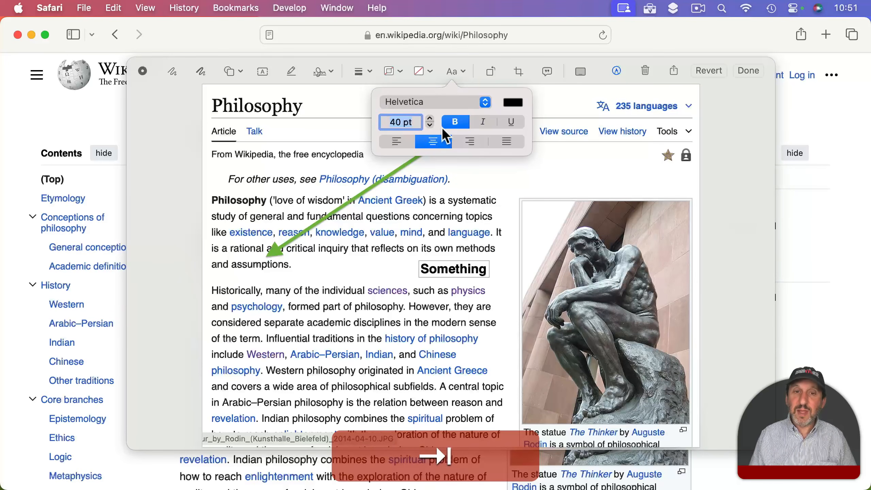
Colour the "Something" annotation dark red and move it just above the arrow's tail.
left_click(507, 103)
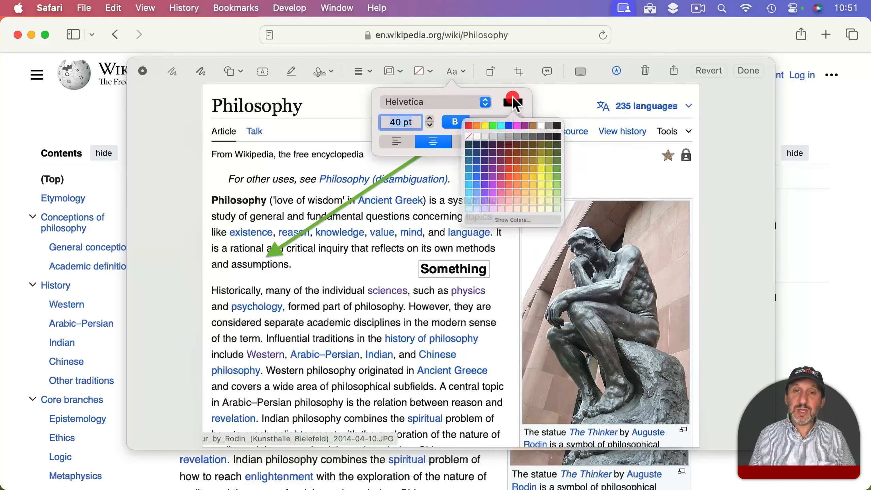
left_click(505, 175)
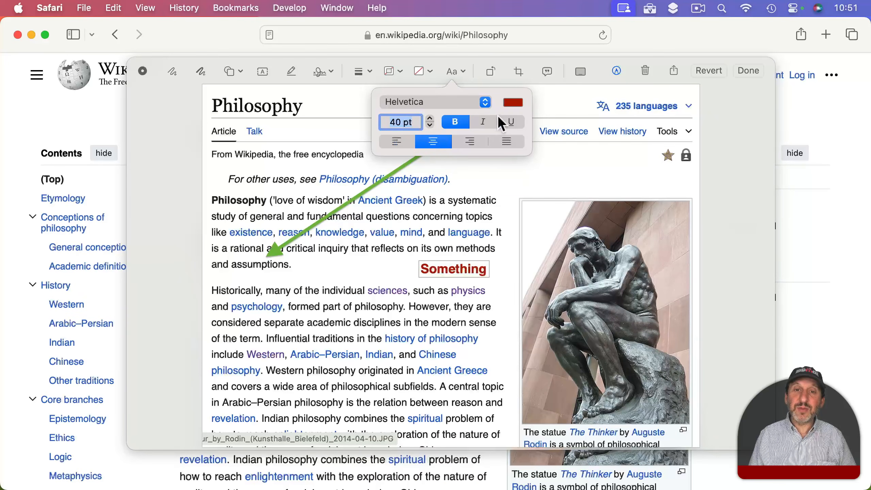
left_click(490, 247)
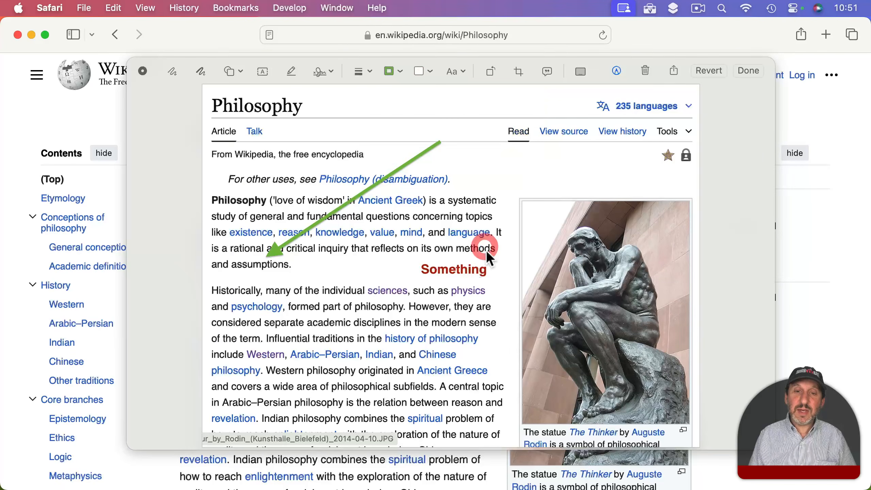
left_click_drag(458, 271, 452, 130)
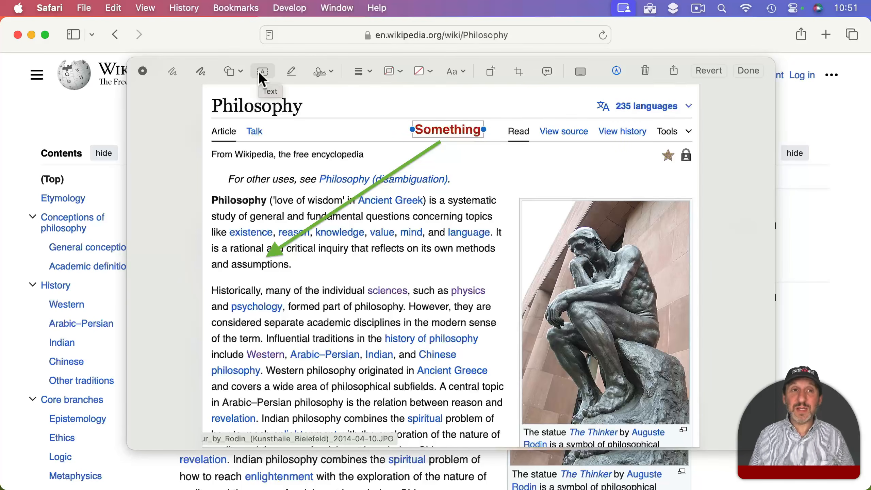
Delete the arrow and text annotations, and place an ellipse over the word Philosophy in the disambiguation line.
key("BackSpace")
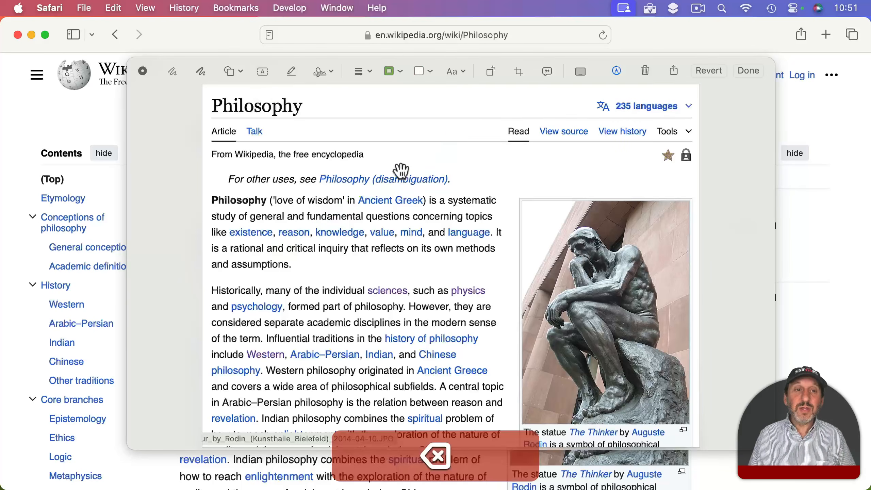
left_click(240, 72)
left_click(219, 134)
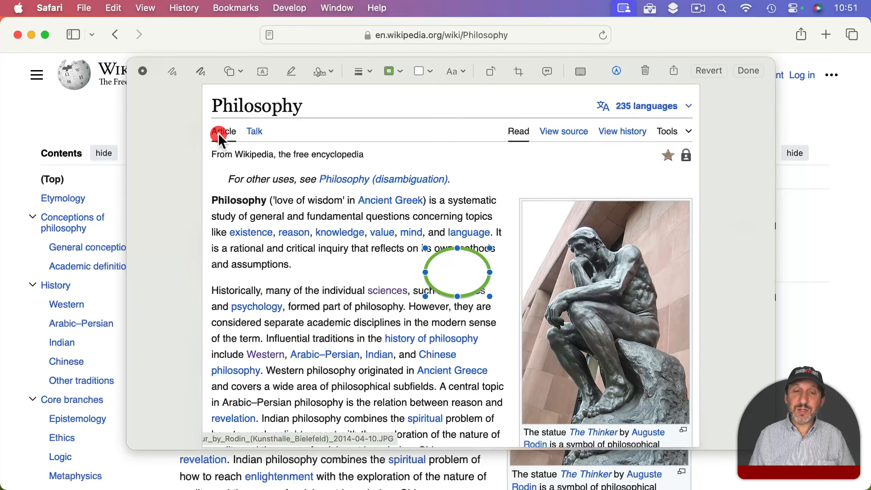
mouse_move(480, 255)
left_mouse_down()
mouse_move(448, 137)
mouse_move(362, 167)
mouse_move(356, 160)
mouse_move(378, 168)
mouse_move(367, 163)
left_mouse_up()
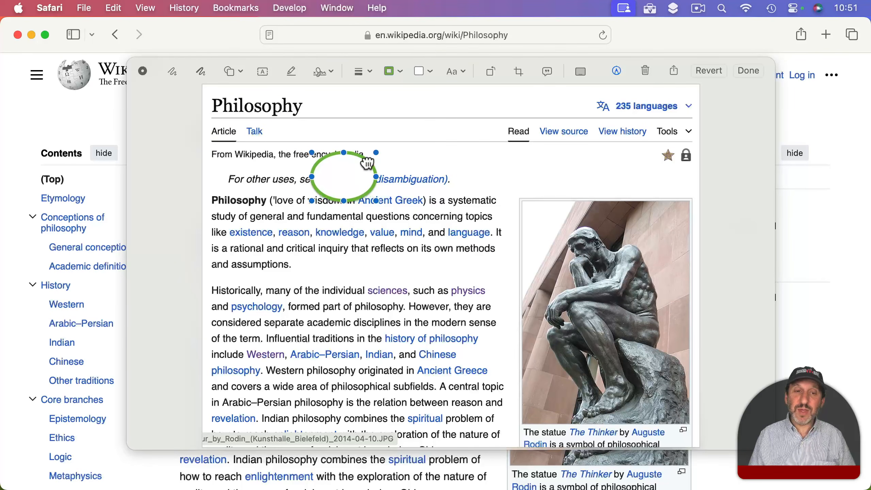
Remove the ellipse's fill and reshape it into a narrower, taller oval centred on the word Philosophy.
left_click(390, 70)
left_click(418, 70)
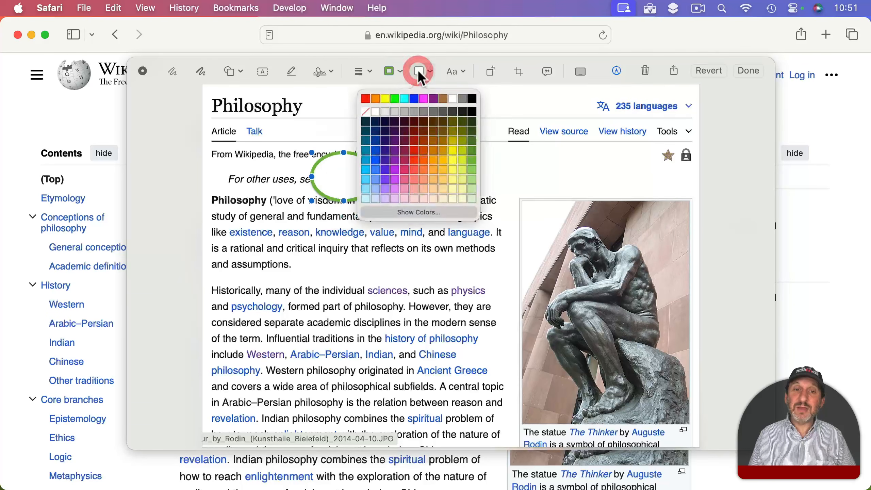
left_click(365, 112)
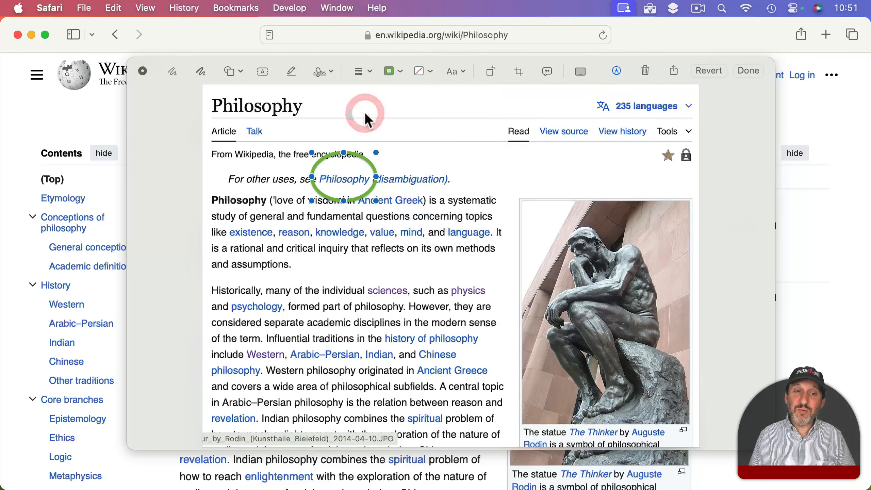
mouse_move(357, 156)
left_mouse_down()
mouse_move(316, 160)
mouse_move(359, 160)
left_mouse_up()
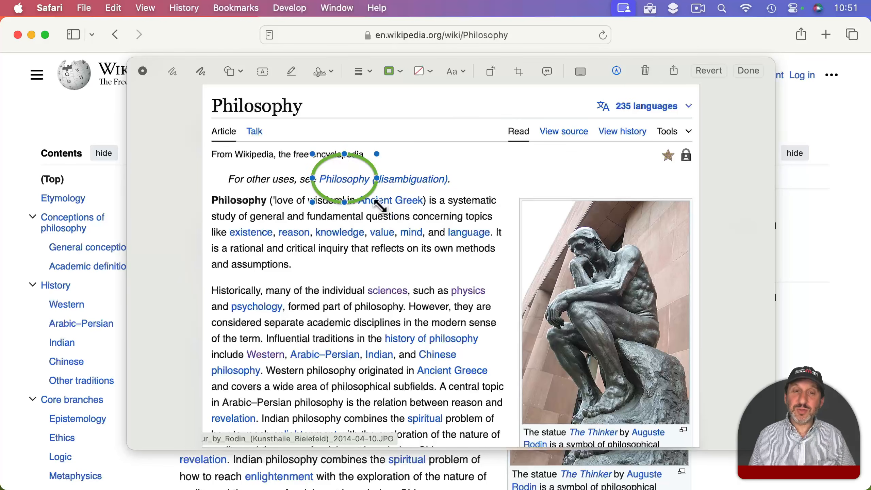
mouse_move(380, 205)
left_mouse_down()
mouse_move(441, 196)
mouse_move(427, 216)
mouse_move(309, 191)
mouse_move(410, 194)
mouse_move(386, 198)
mouse_move(379, 237)
mouse_move(362, 205)
left_mouse_up()
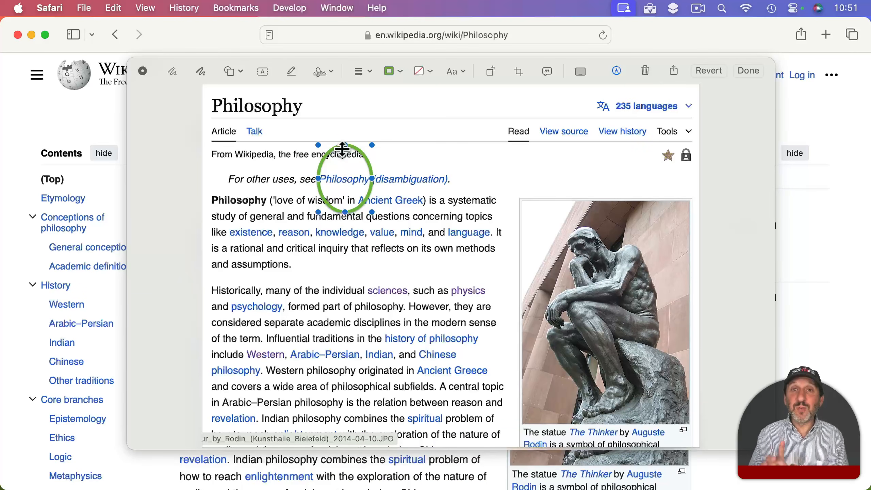
Delete the ellipse and add a speech bubble between the Talk and Read links of the captured page.
key("BackSpace")
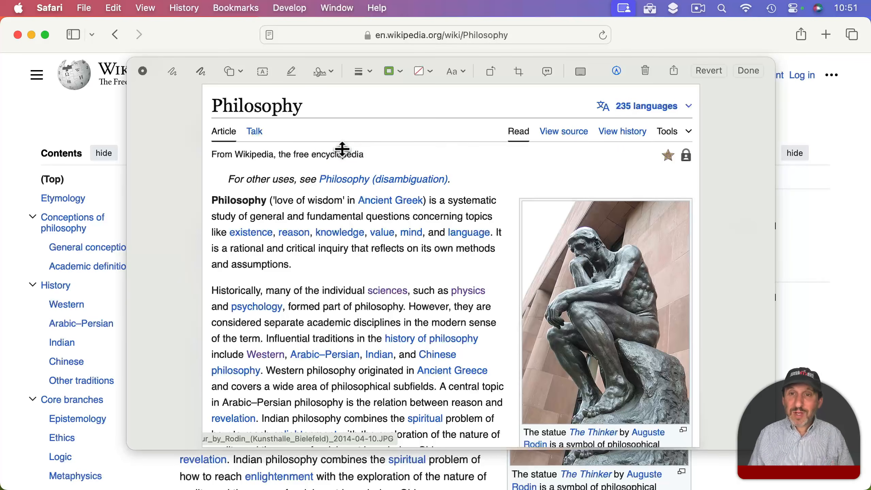
left_click(242, 71)
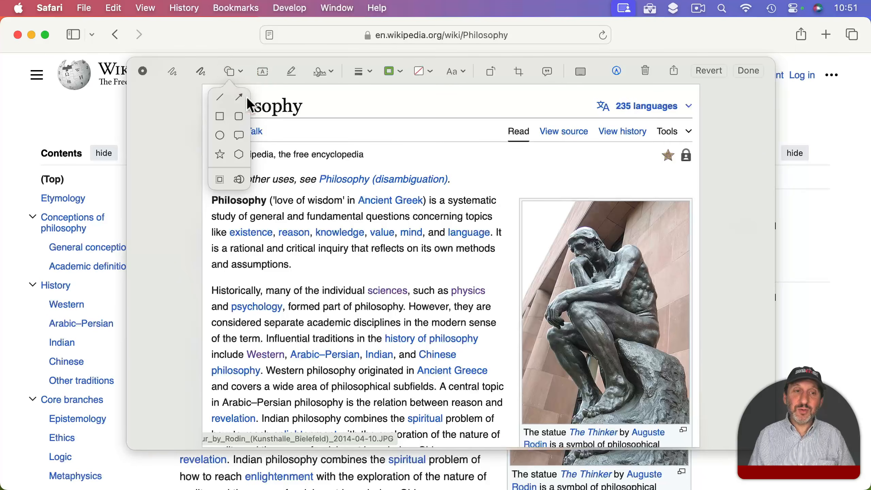
left_click(239, 133)
mouse_move(431, 254)
left_mouse_down()
mouse_move(387, 216)
mouse_move(386, 130)
mouse_move(438, 132)
left_mouse_up()
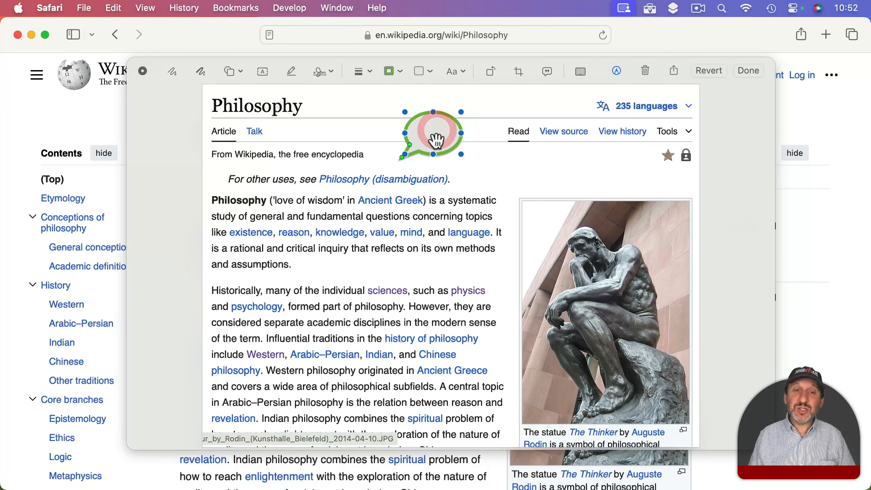
Label the speech bubble with the number 1 and change its outline to bright red.
double_click(434, 132)
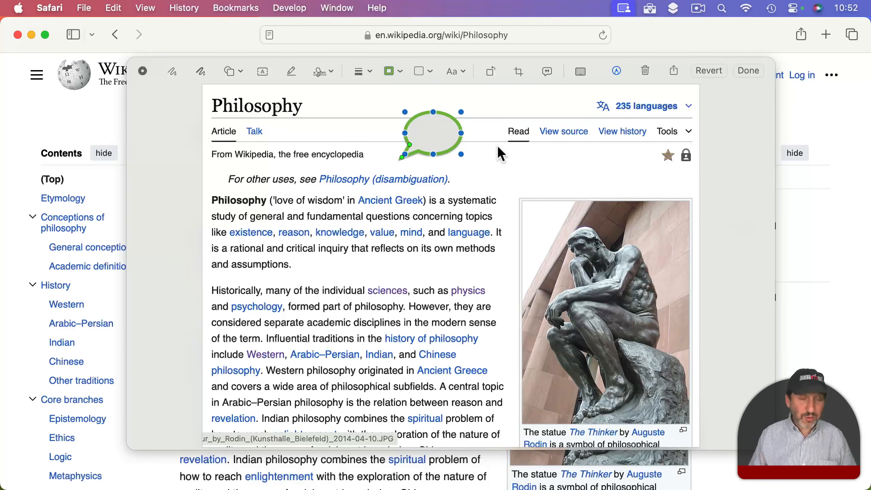
type("1")
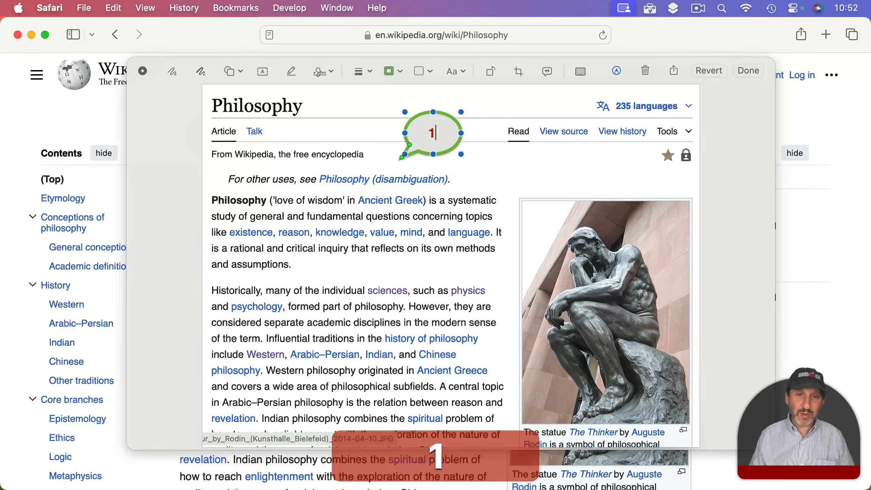
left_click_drag(440, 129, 435, 131)
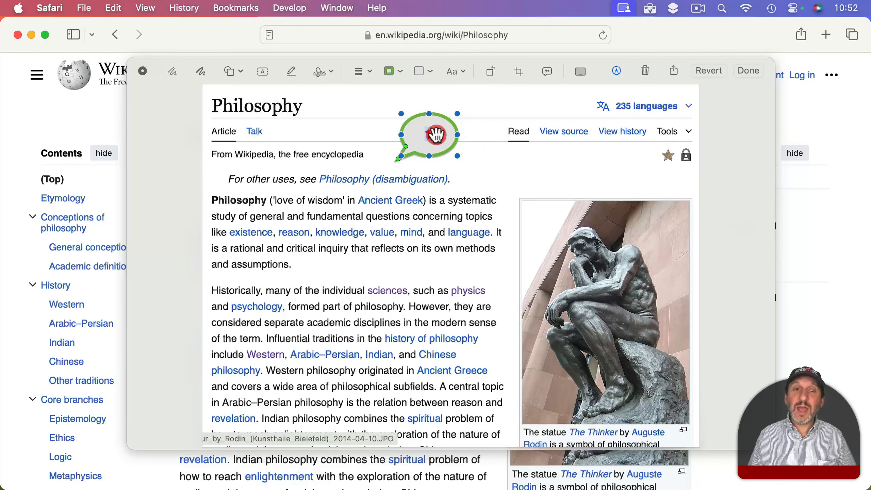
double_click(436, 130)
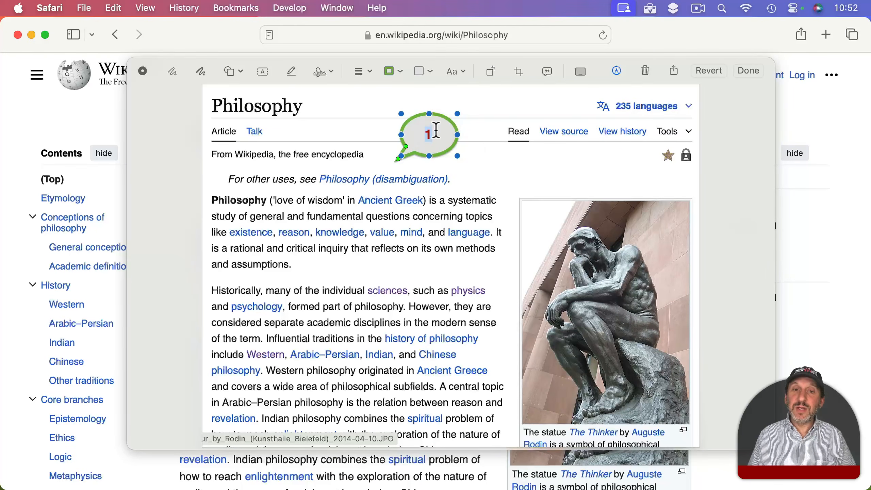
left_click(456, 72)
left_click(455, 71)
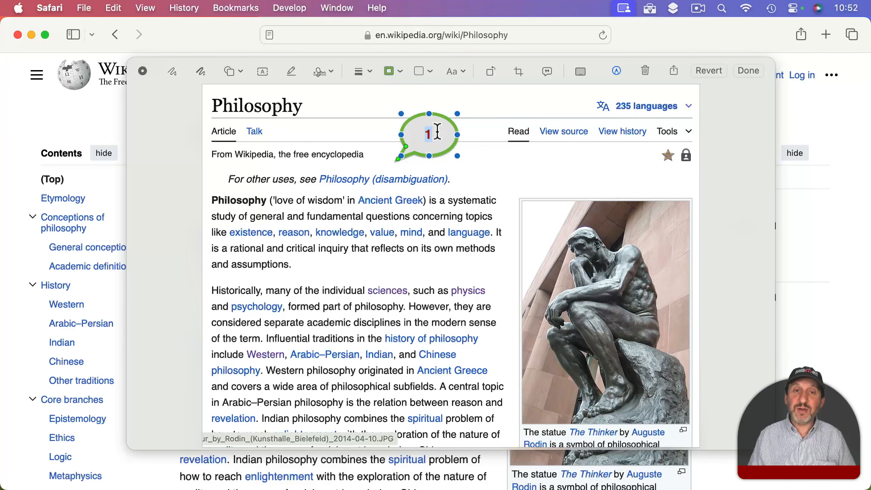
left_click(392, 72)
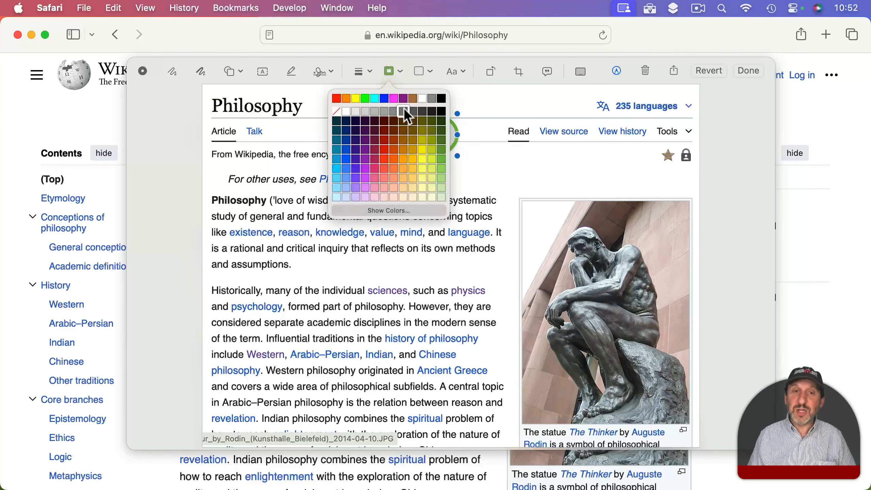
left_click(336, 98)
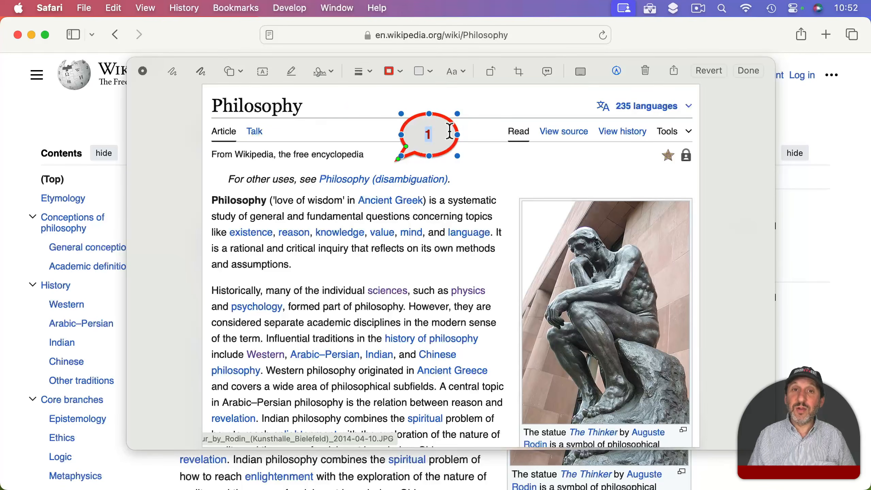
Widen the speech bubble and stretch its tail into a thin line pointing at "love of wisdom", shifting the callout slightly toward the Read link.
left_click_drag(458, 136, 478, 132)
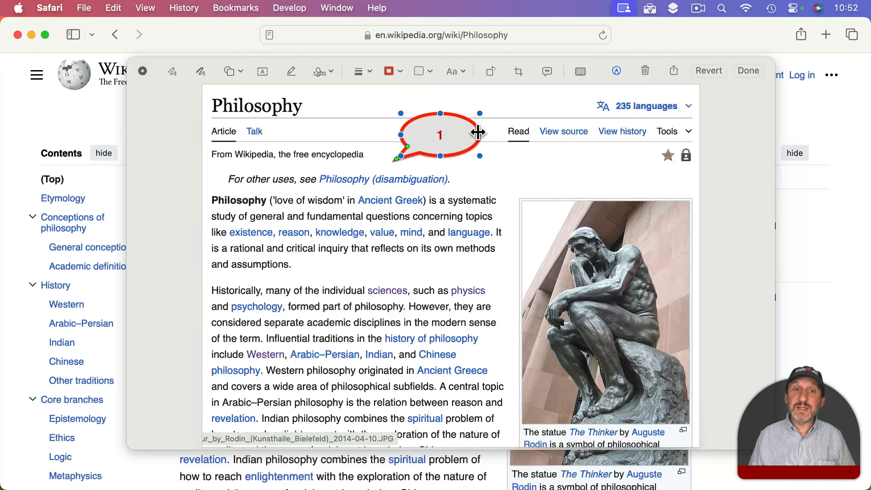
left_click_drag(405, 148, 344, 175)
type("1")
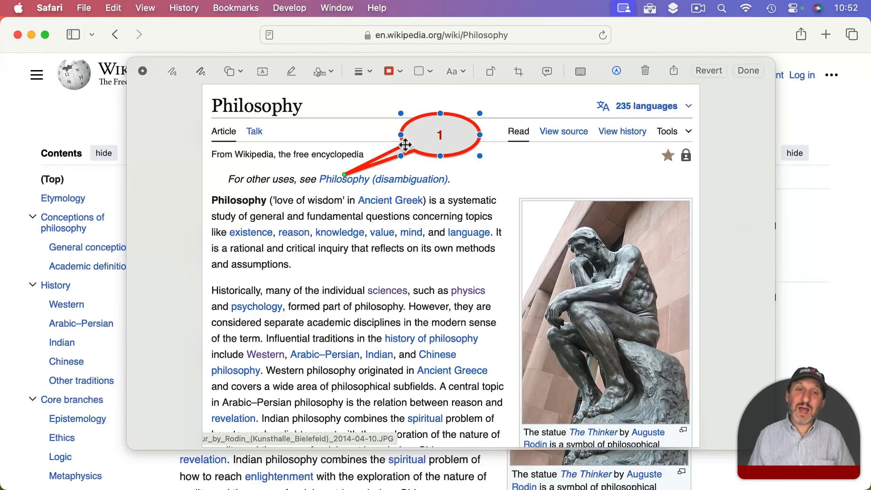
left_click_drag(403, 146, 435, 165)
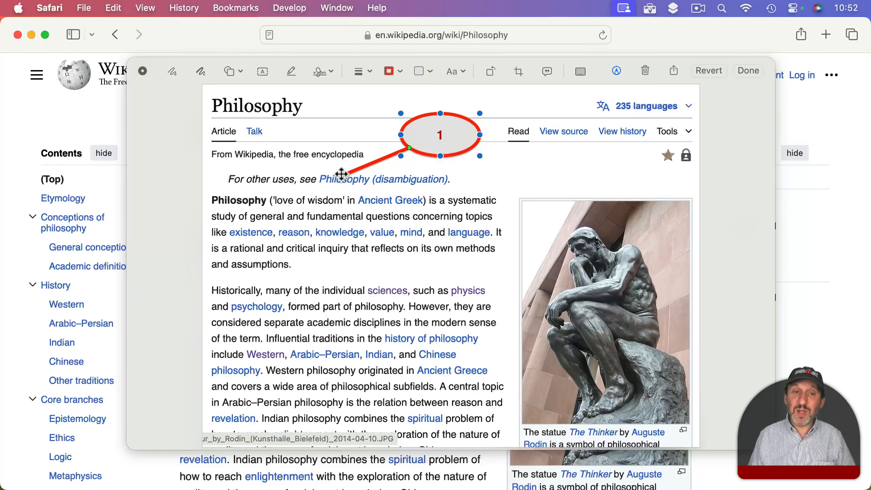
mouse_move(344, 175)
left_mouse_down()
mouse_move(296, 121)
mouse_move(553, 222)
mouse_move(636, 146)
mouse_move(608, 108)
mouse_move(300, 197)
left_mouse_up()
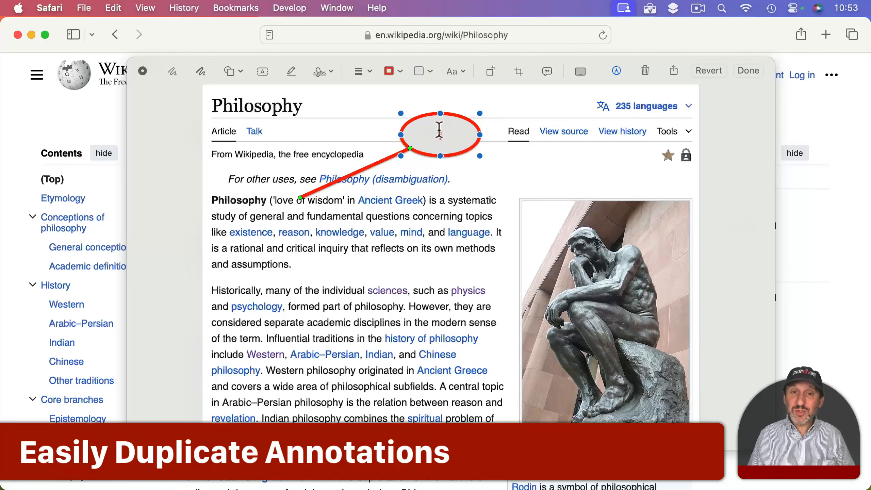
mouse_move(454, 119)
left_mouse_down()
mouse_move(488, 121)
mouse_move(438, 116)
mouse_move(477, 120)
left_mouse_up()
Copy and paste the numbered callout, move the copy over the first paragraph, and delete it.
key("super+c")
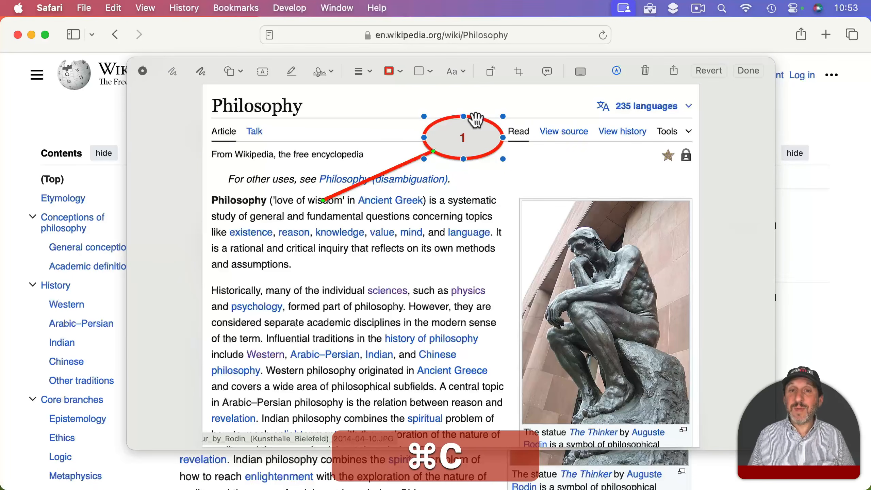
key("super+v")
left_click_drag(476, 120, 463, 206)
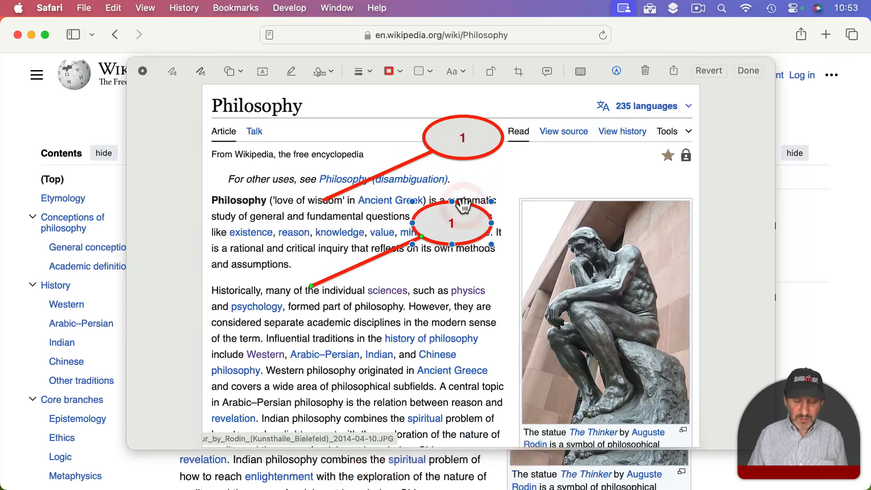
key("BackSpace")
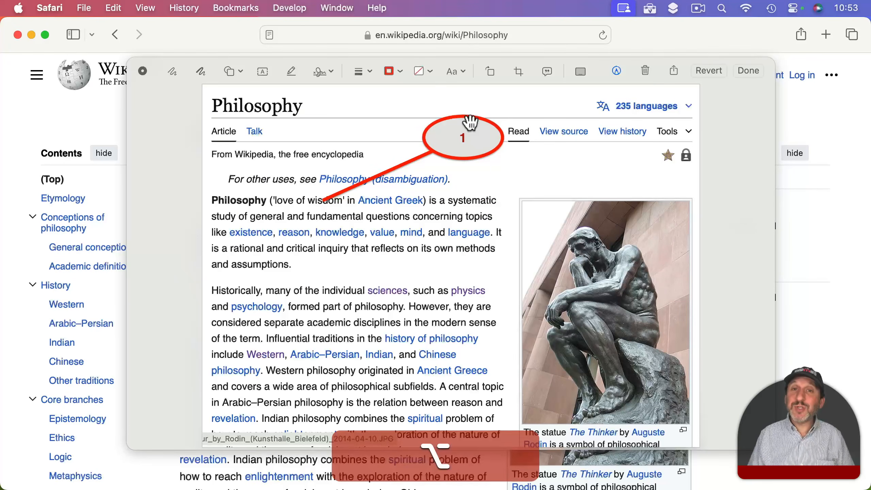
Duplicate the callout onto the lower lines of the first paragraph, number the copy 2 and adjust its pointer.
left_click_drag(471, 121, 397, 242)
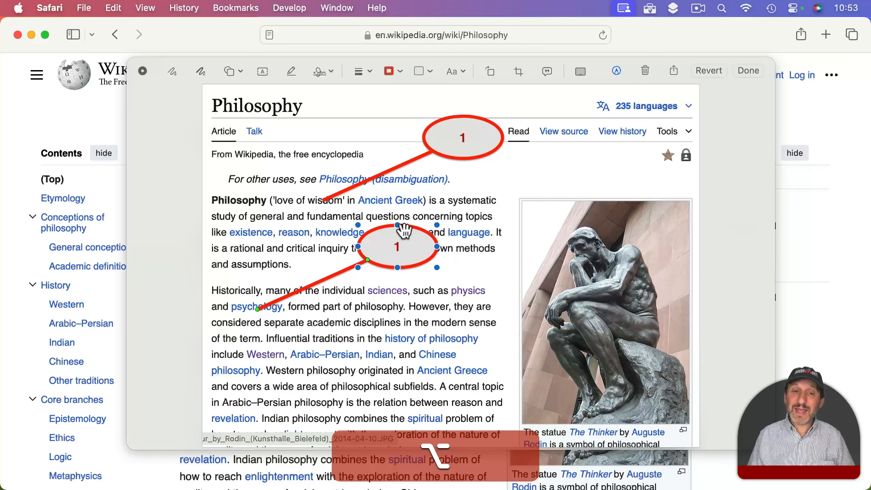
double_click(397, 242)
type("2")
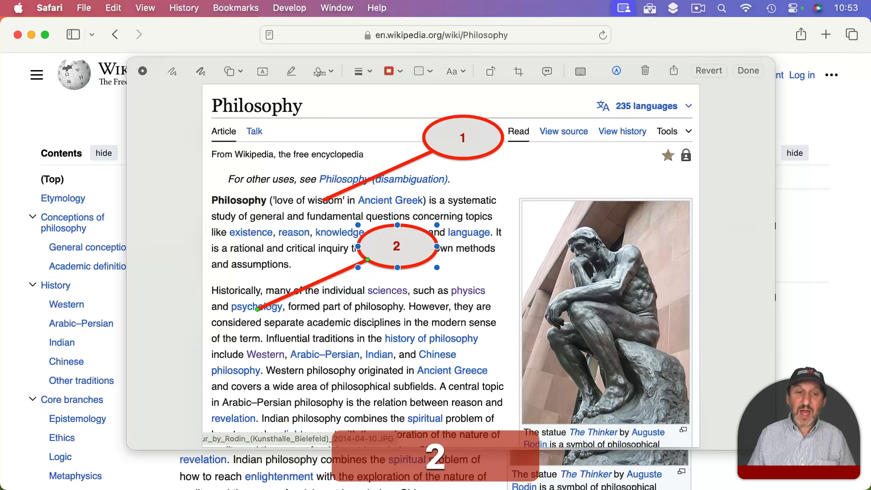
left_click_drag(257, 309, 567, 139)
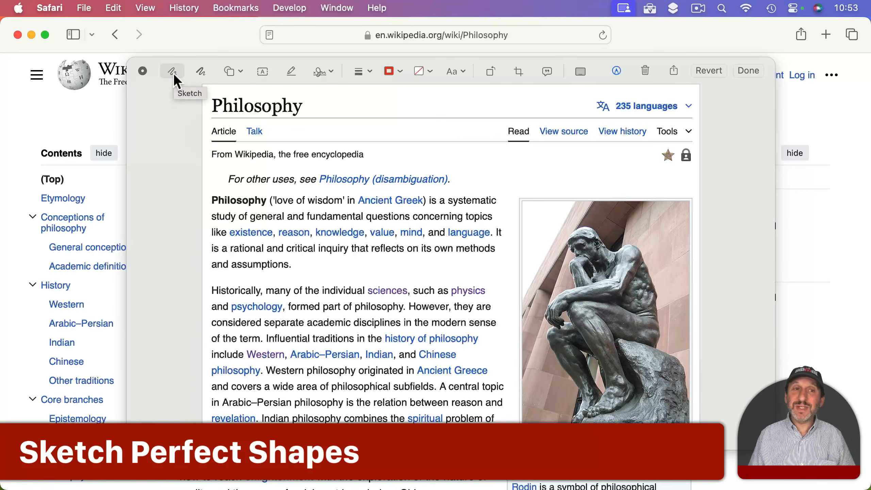
Sketch a circle around Philosophy in the disambiguation line and switch it between the perfect shape and the hand-drawn version.
left_click(174, 73)
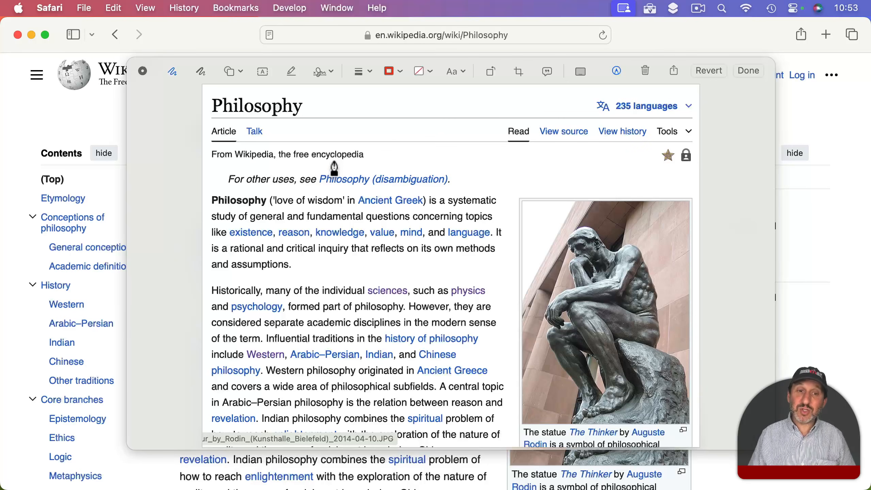
mouse_move(353, 146)
left_mouse_down()
mouse_move(311, 171)
mouse_move(380, 203)
mouse_move(378, 178)
mouse_move(347, 147)
left_mouse_up()
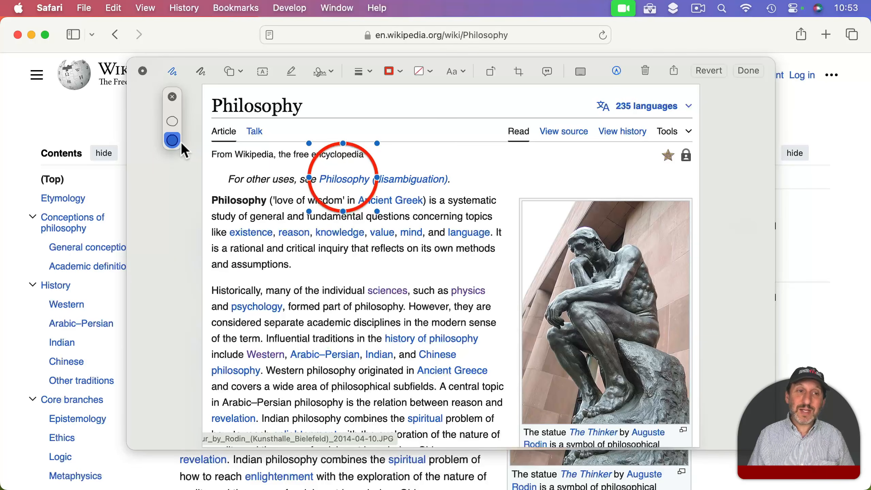
left_click(173, 122)
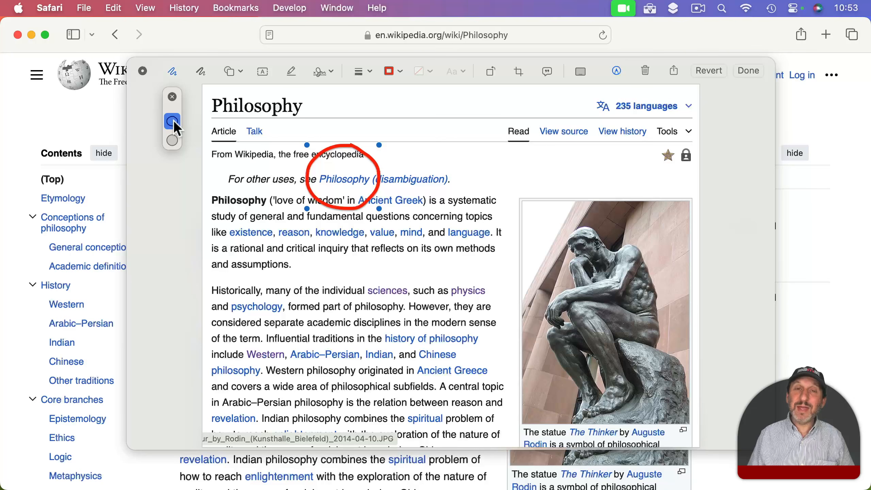
left_click(174, 136)
left_click(173, 125)
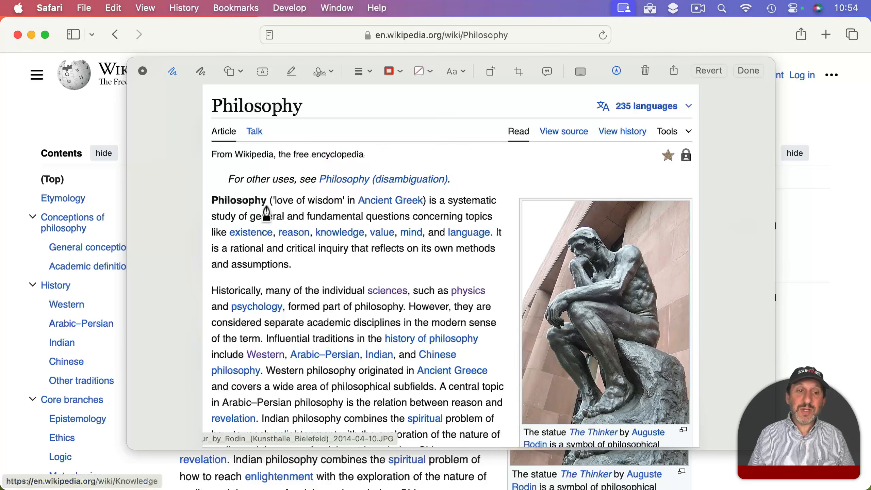
Sketch ovals around the bold word Philosophy, the disambiguation link and the word sciences, and delete them.
mouse_move(237, 189)
left_mouse_down()
mouse_move(268, 221)
mouse_move(208, 185)
mouse_move(214, 181)
left_mouse_up()
mouse_move(391, 164)
left_mouse_down()
mouse_move(425, 197)
mouse_move(394, 161)
left_mouse_up()
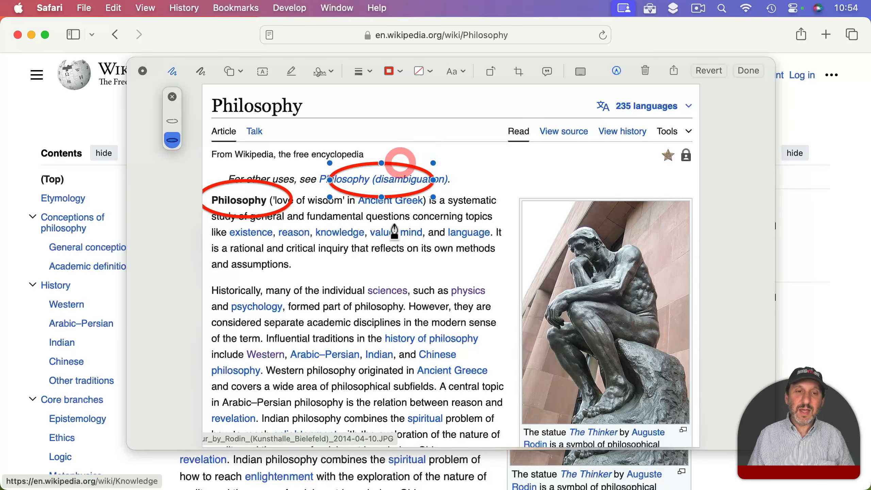
mouse_move(396, 272)
left_mouse_down()
mouse_move(444, 286)
mouse_move(396, 261)
left_mouse_up()
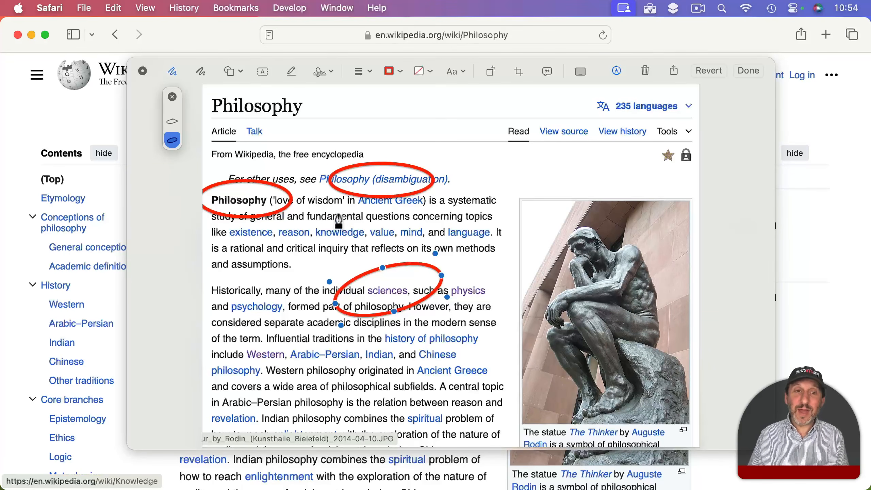
key("BackSpace")
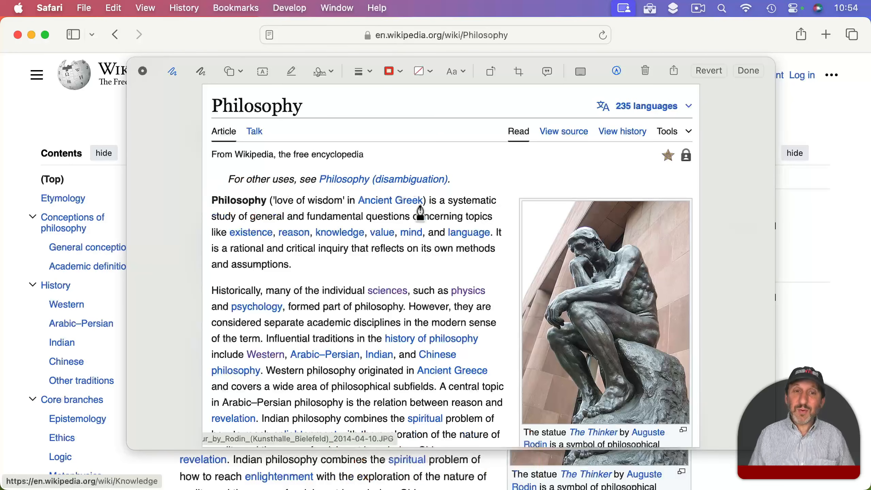
Sketch a rectangle over the disambiguation link and an arrow from critical to Ancient Greek, deleting each one.
mouse_move(312, 172)
left_mouse_down()
mouse_move(377, 210)
mouse_move(398, 169)
mouse_move(309, 161)
left_mouse_up()
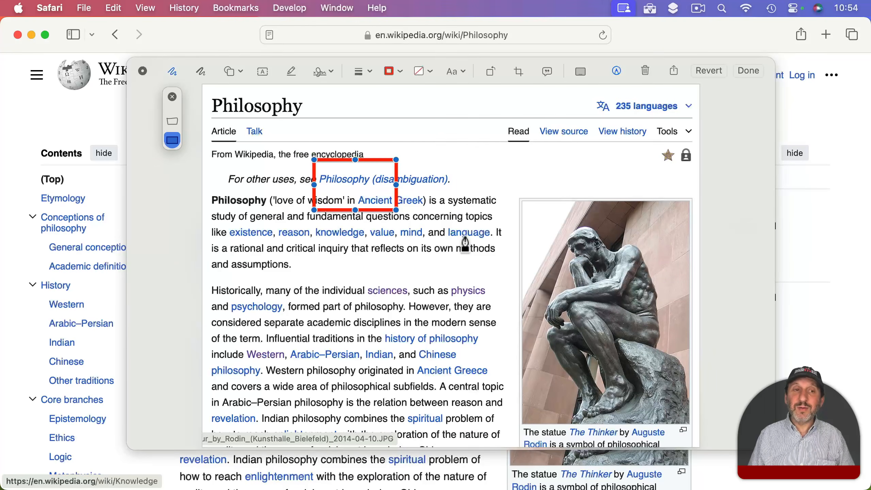
key("BackSpace")
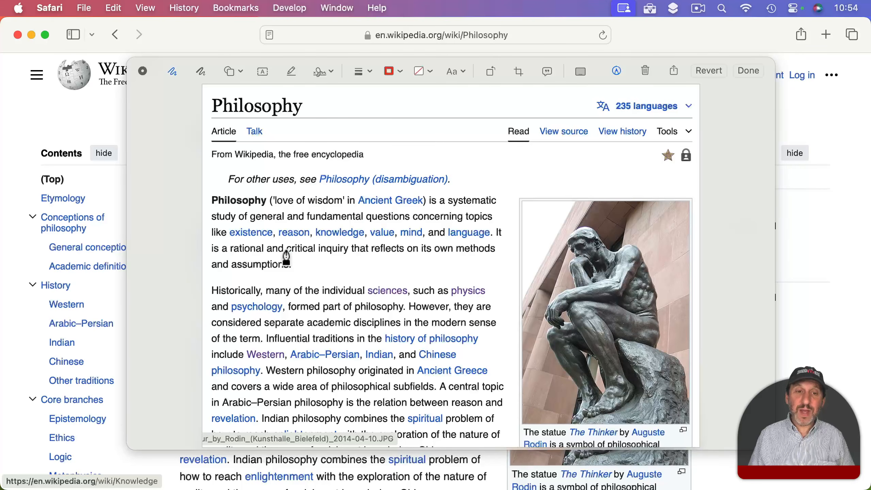
mouse_move(286, 248)
left_mouse_down()
mouse_move(360, 207)
mouse_move(349, 216)
left_mouse_up()
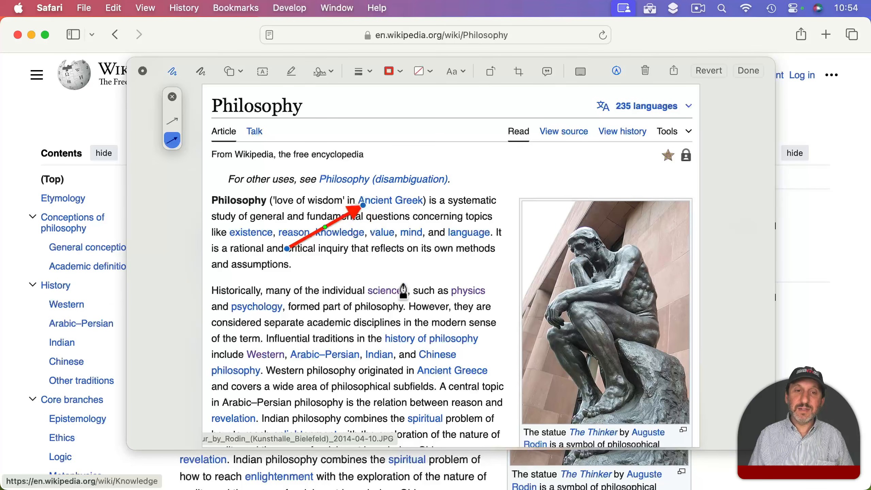
key("BackSpace")
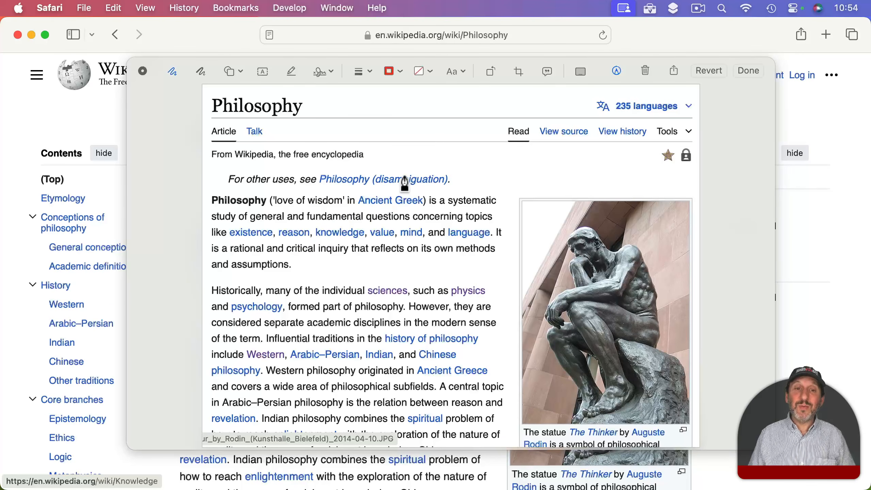
Sketch a speech bubble over Philosophy in the disambiguation line, repoint its tail at the word critical, and delete it.
mouse_move(349, 165)
left_mouse_down()
mouse_move(317, 189)
mouse_move(372, 208)
mouse_move(372, 172)
mouse_move(348, 162)
mouse_move(347, 193)
mouse_move(251, 237)
left_mouse_up()
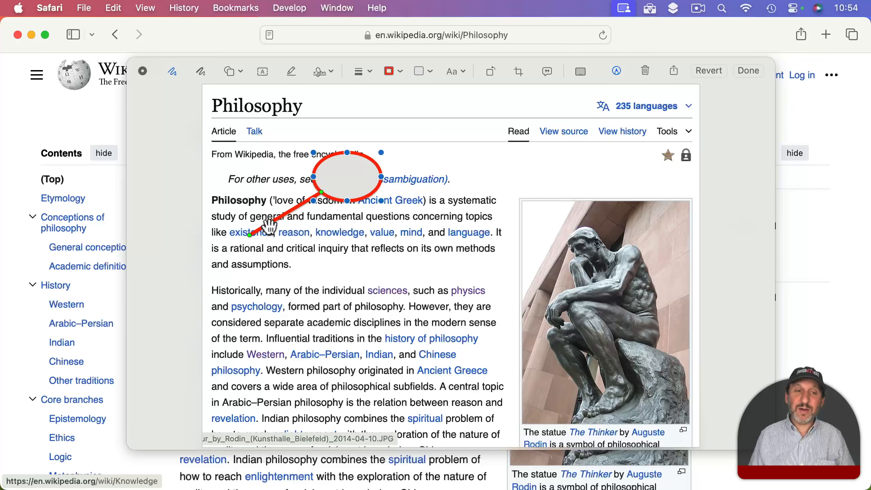
left_click_drag(249, 236, 292, 244)
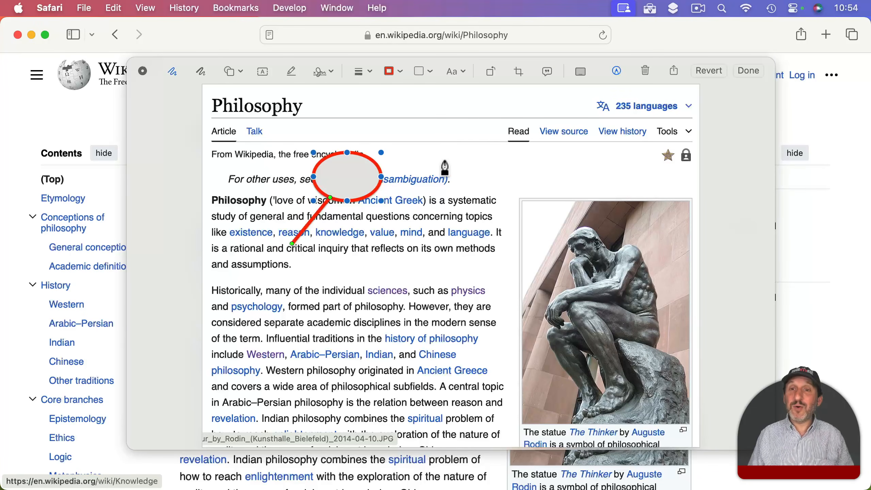
key("Delete")
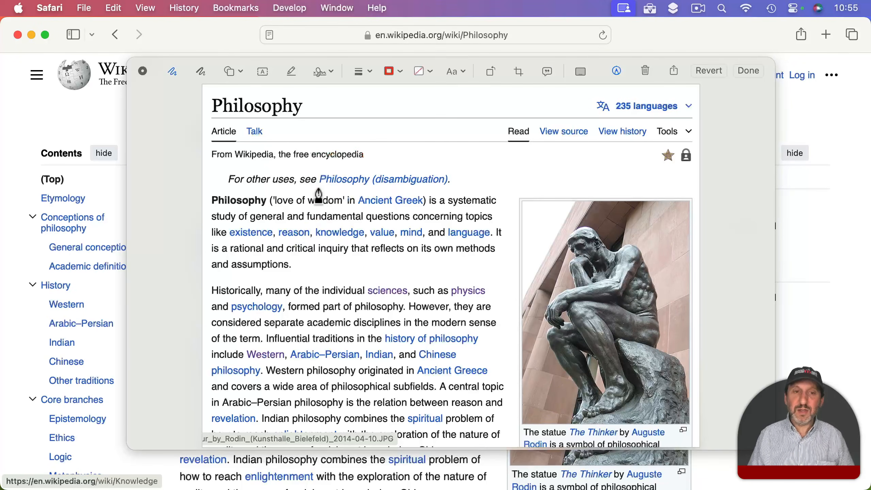
Sketch one freehand shape over the disambiguation line and another over the first paragraph, deleting each one.
left_click_drag(316, 185, 387, 186)
key("Delete")
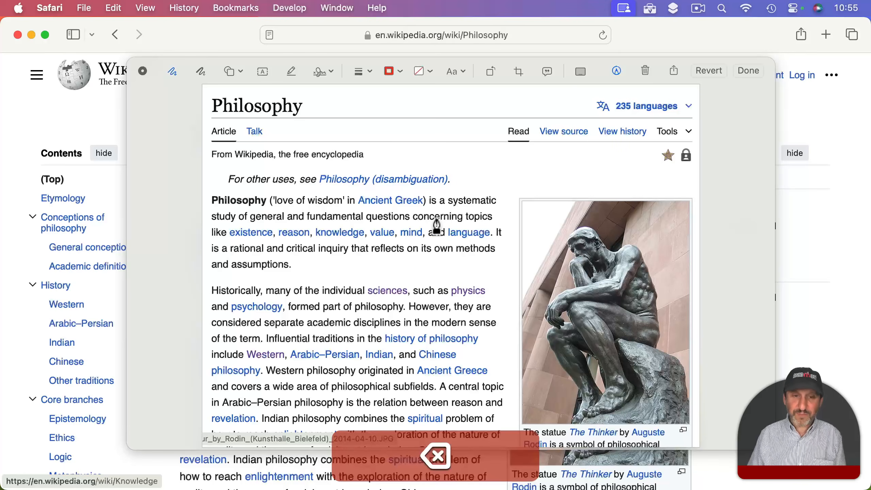
mouse_move(317, 234)
left_mouse_down()
mouse_move(374, 167)
mouse_move(379, 256)
mouse_move(408, 197)
mouse_move(353, 227)
mouse_move(321, 230)
left_mouse_up()
key("Delete")
Sketch a curved arrow from existence to language, flatten its arc, and lower its head into the second paragraph.
mouse_move(260, 243)
left_mouse_down()
mouse_move(325, 205)
mouse_move(432, 223)
mouse_move(456, 240)
left_mouse_up()
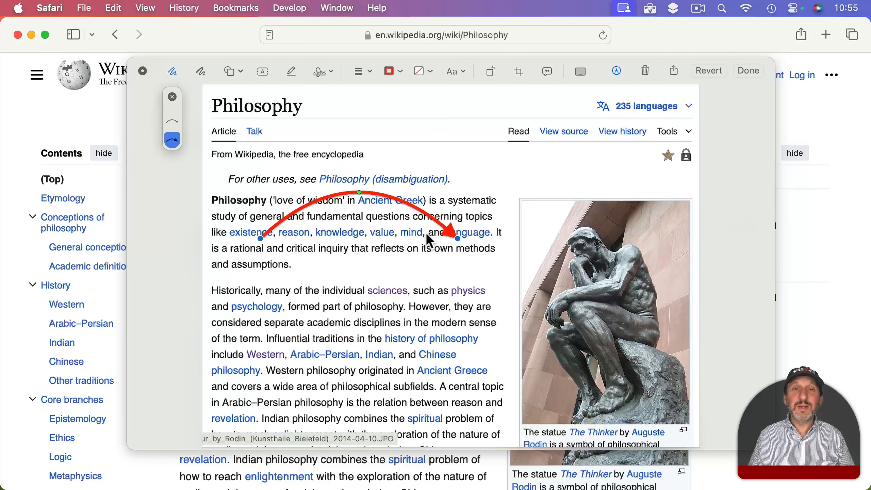
left_click_drag(359, 193, 371, 209)
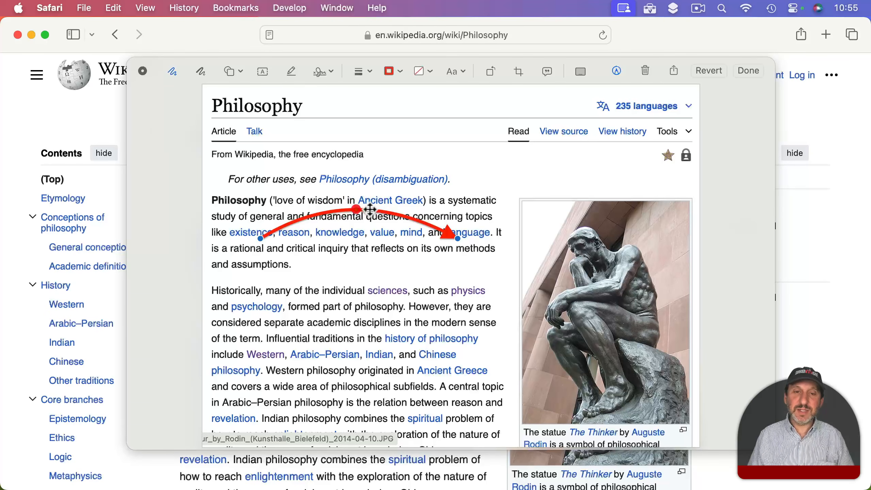
left_click_drag(457, 238, 443, 306)
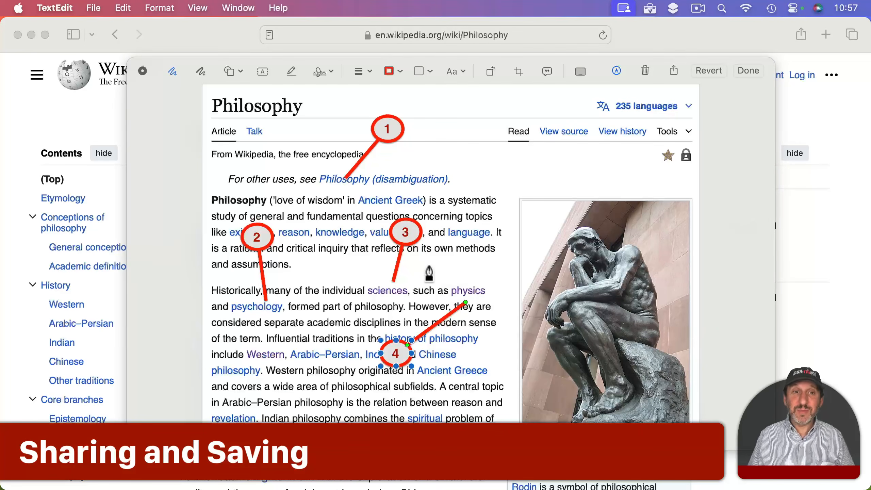
Share the annotated screenshot in a new Mail message and set its image size to Large.
left_click(674, 70)
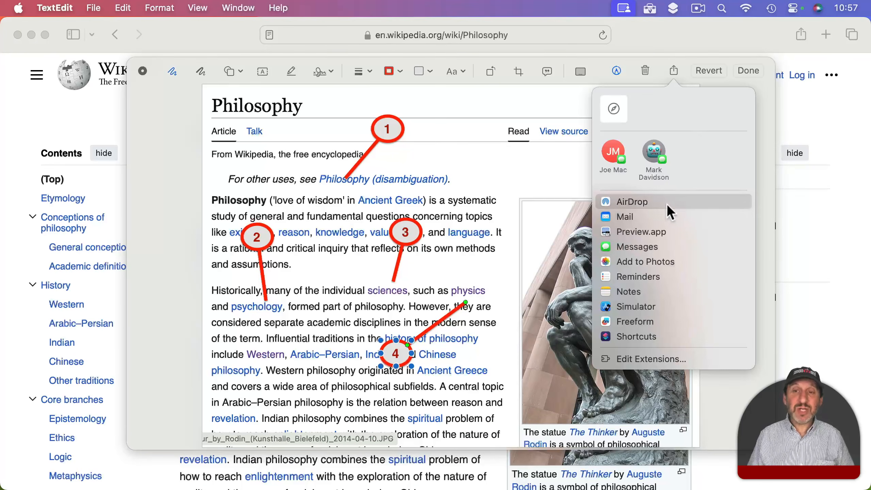
left_click(626, 217)
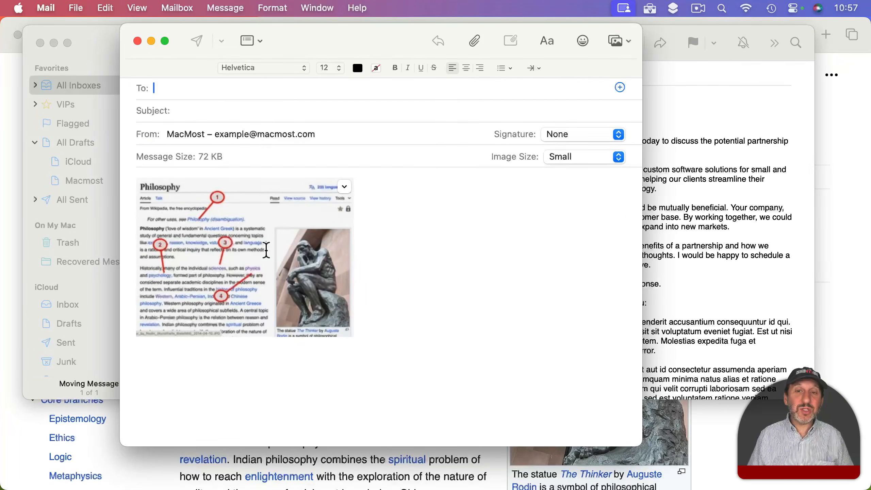
left_click(571, 158)
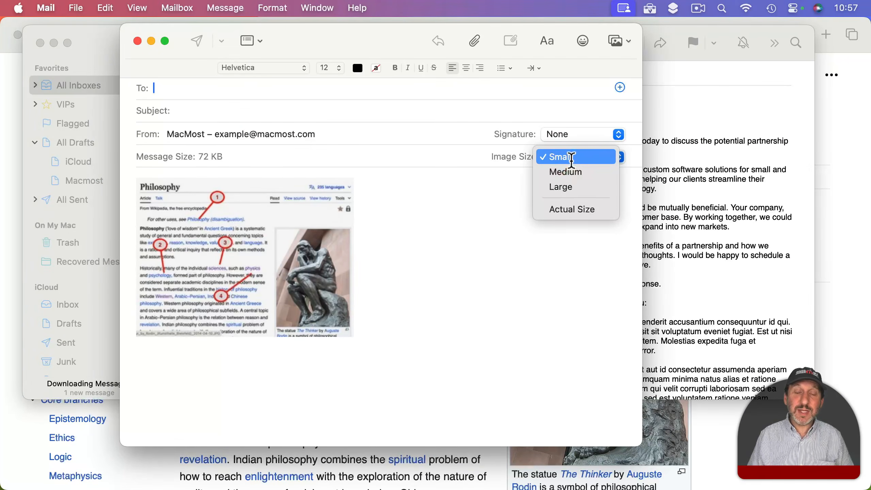
left_click(573, 187)
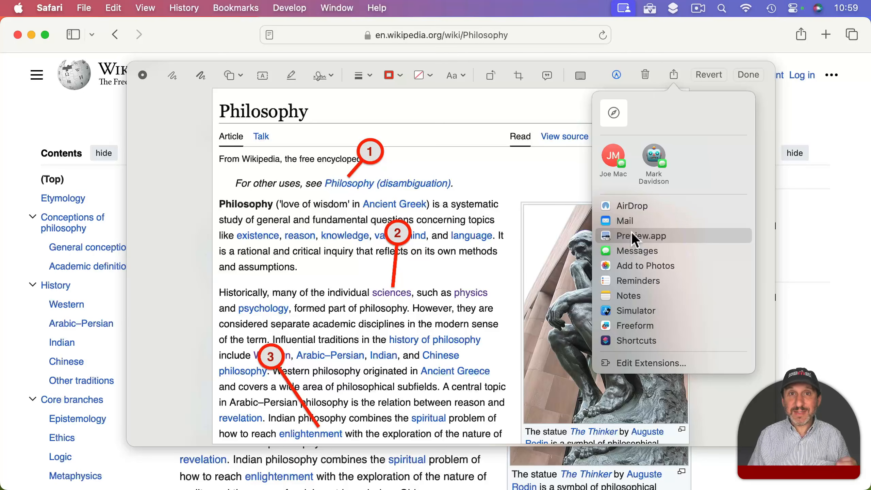
Dismiss the share options and copy the entire annotated screenshot with none of its numbered callouts selected.
left_click(562, 179)
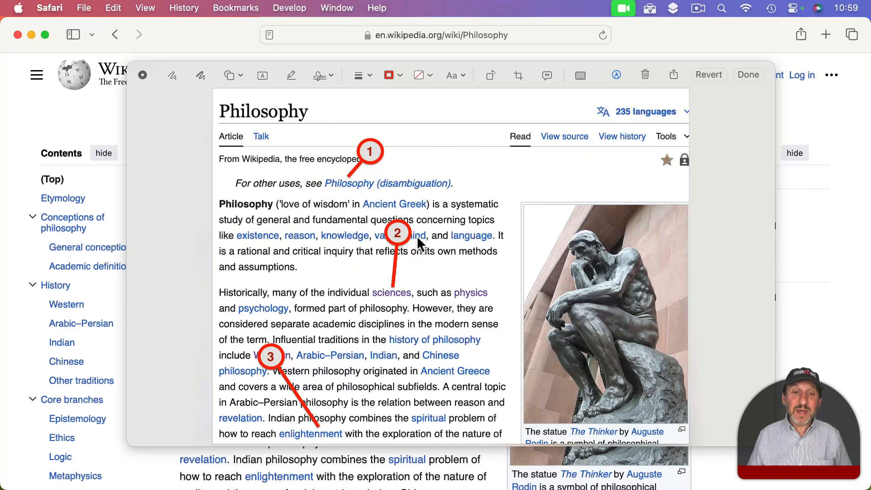
left_click(401, 237)
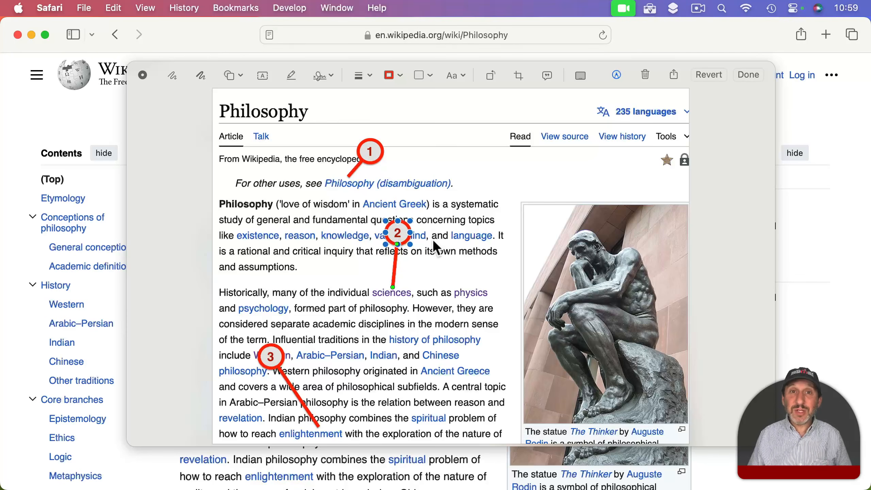
left_click(430, 107)
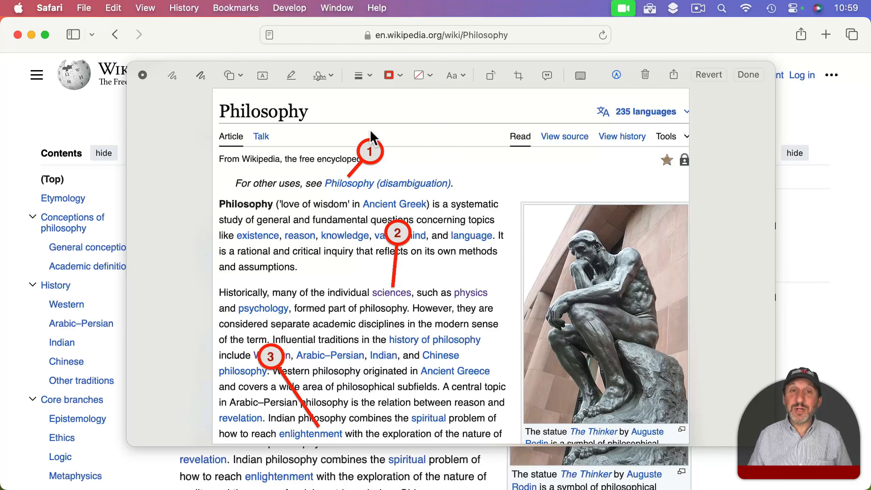
key("super")
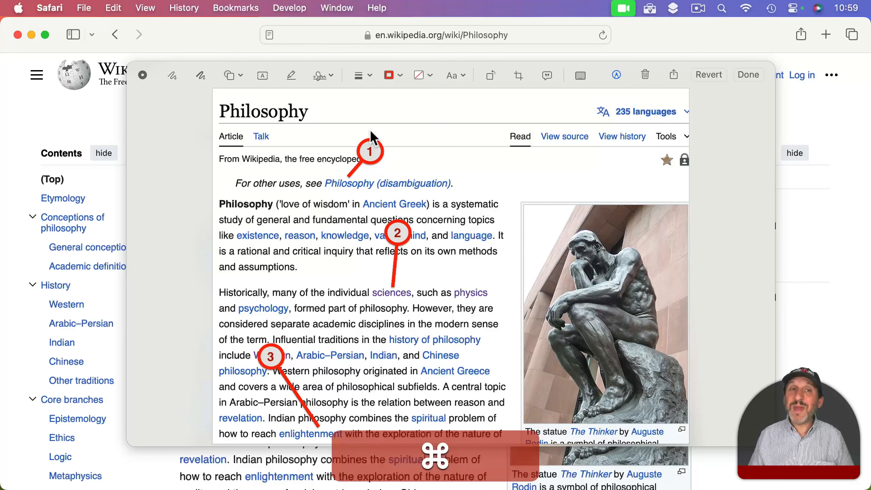
key("super+c")
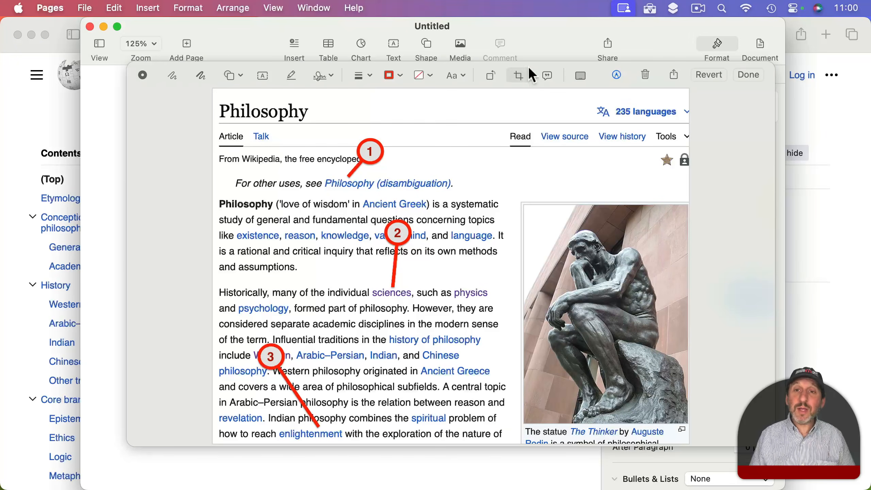
Paste the annotated screenshot into the blank Pages document, and delete the screenshot from its Markup window.
left_click_drag(596, 64, 868, 87)
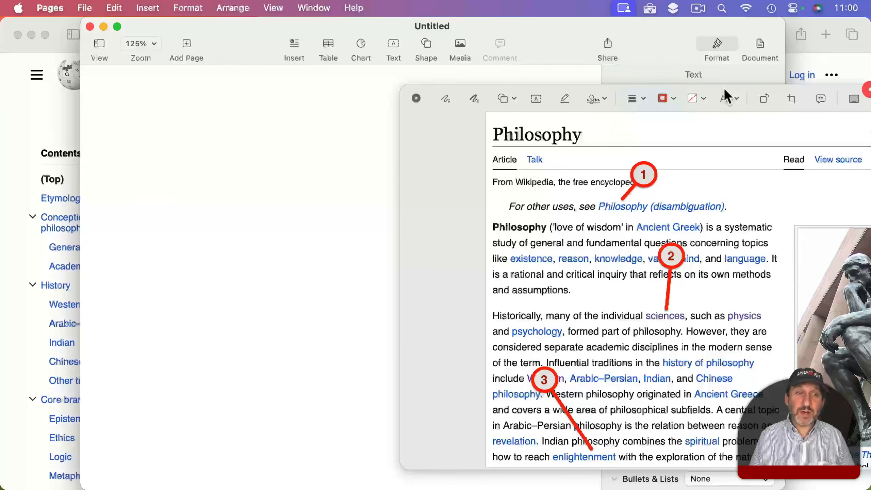
left_click(279, 139)
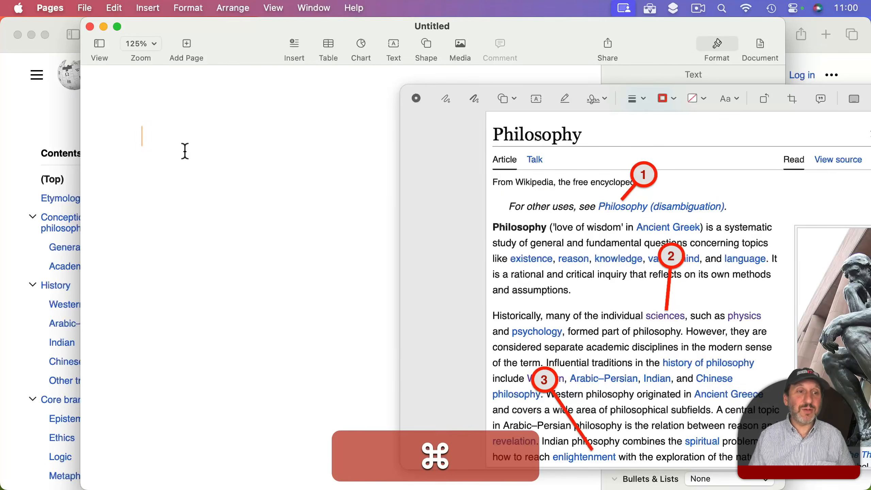
key("super+v")
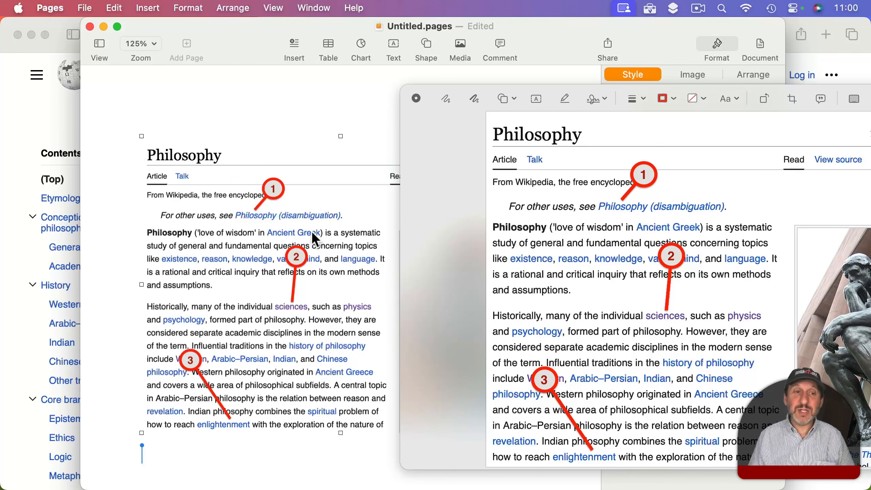
left_click_drag(476, 120, 212, 87)
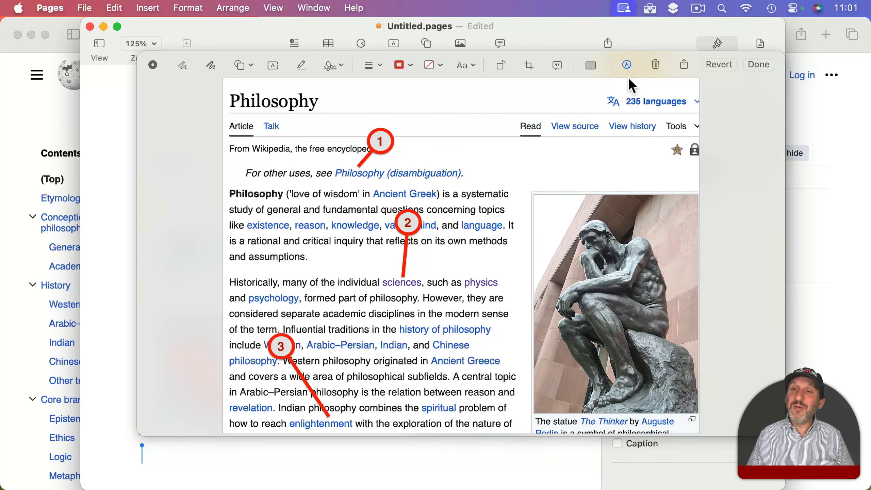
left_click(653, 61)
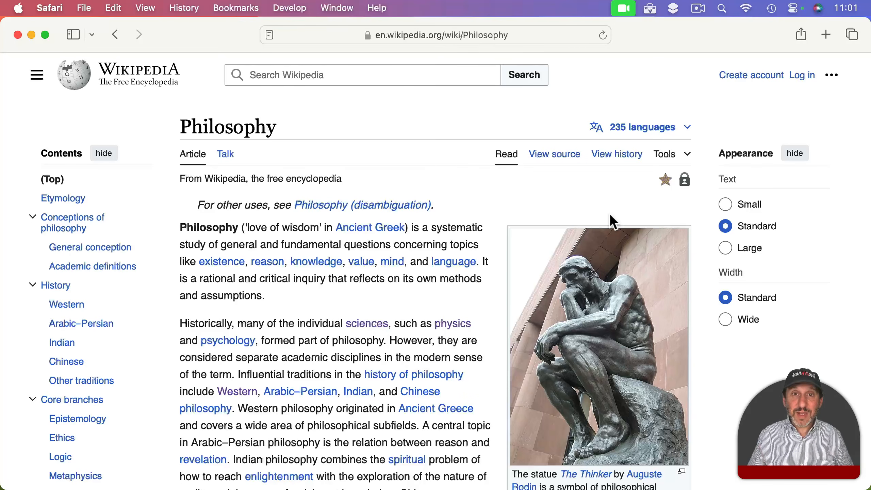
Capture the whole screen showing the Philosophy article and open the screenshot for Markup.
key("super+shift+3")
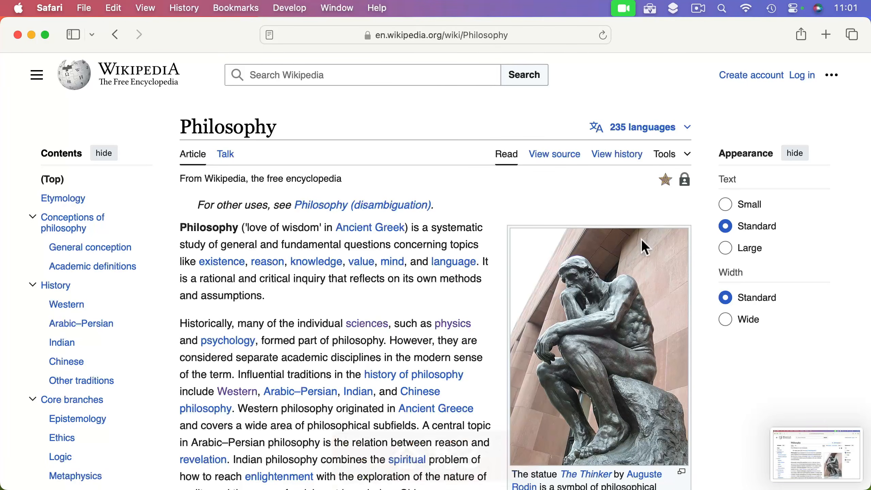
left_click(815, 443)
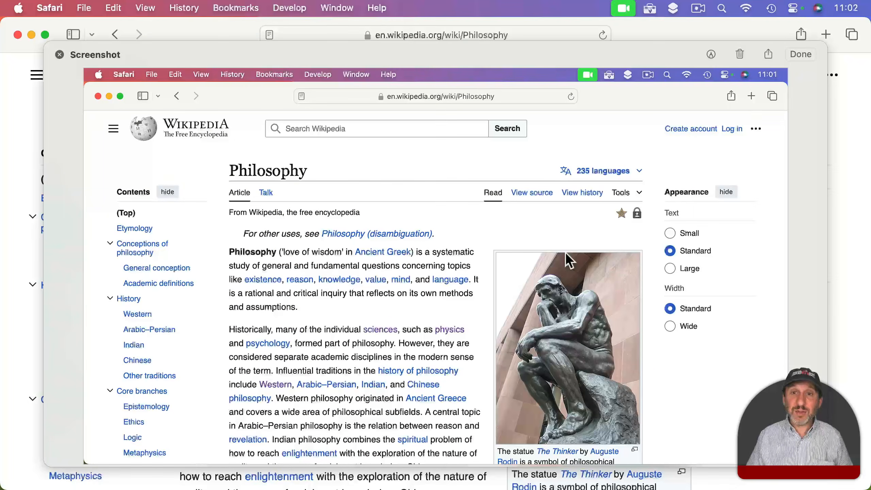
left_click(710, 53)
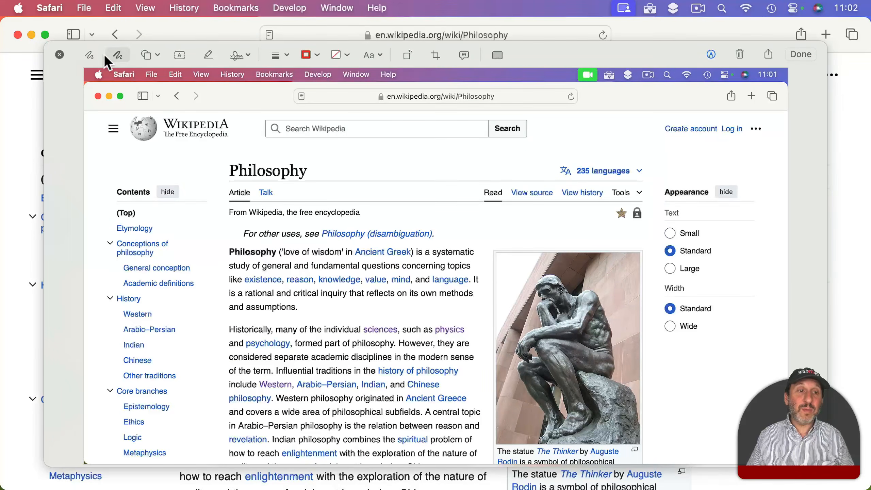
Sketch an oval callout beside the Philosophy title, with its tail at the disambiguation link, and label it "!".
left_click(89, 55)
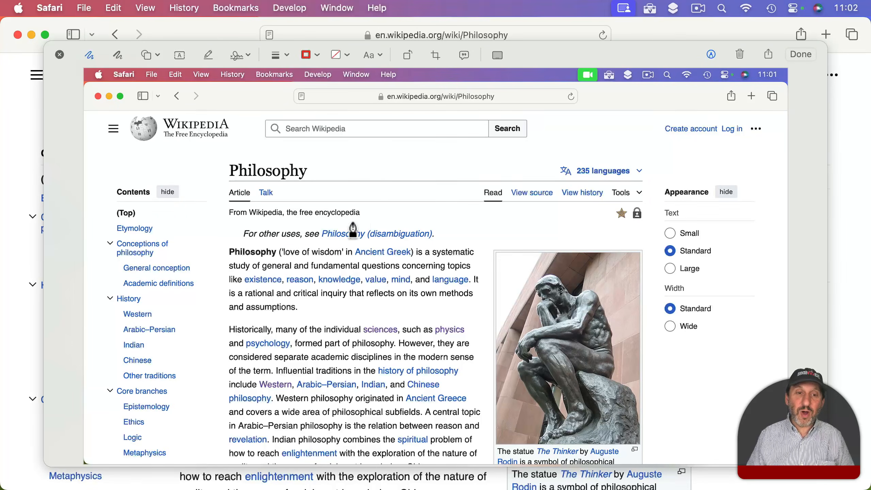
mouse_move(401, 166)
left_mouse_down()
mouse_move(368, 187)
mouse_move(403, 165)
mouse_move(343, 227)
left_mouse_up()
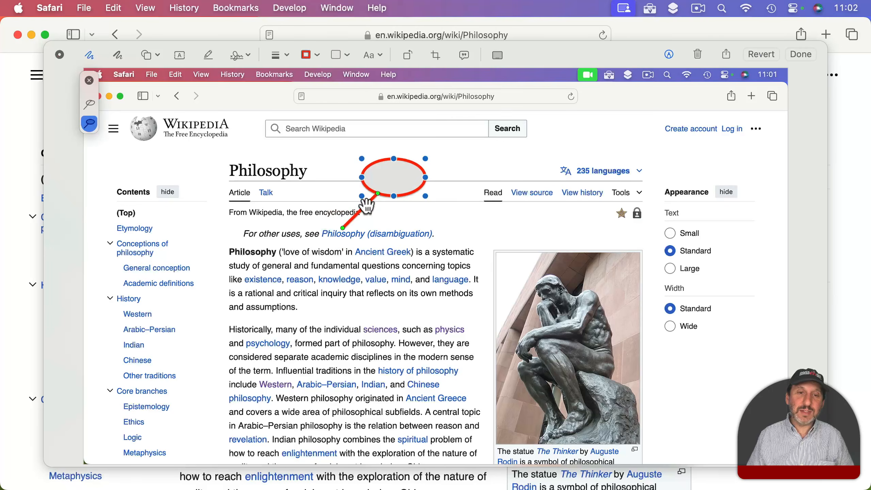
double_click(393, 172)
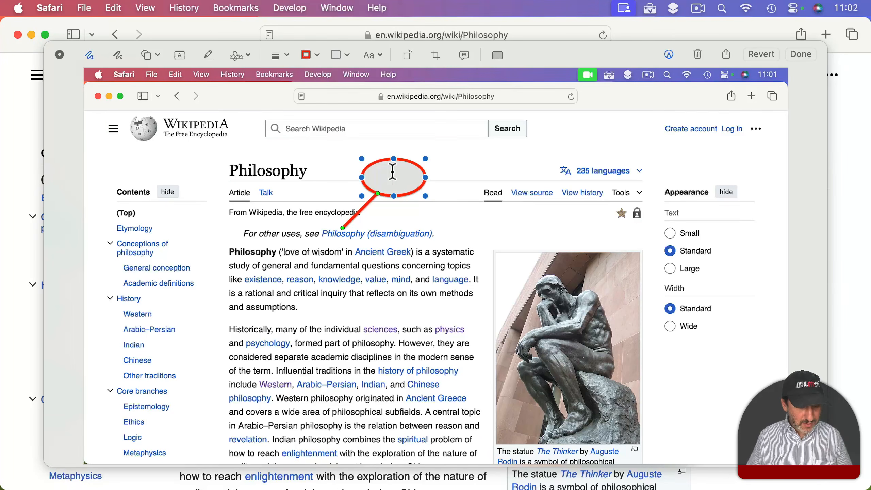
type("!")
left_click(453, 165)
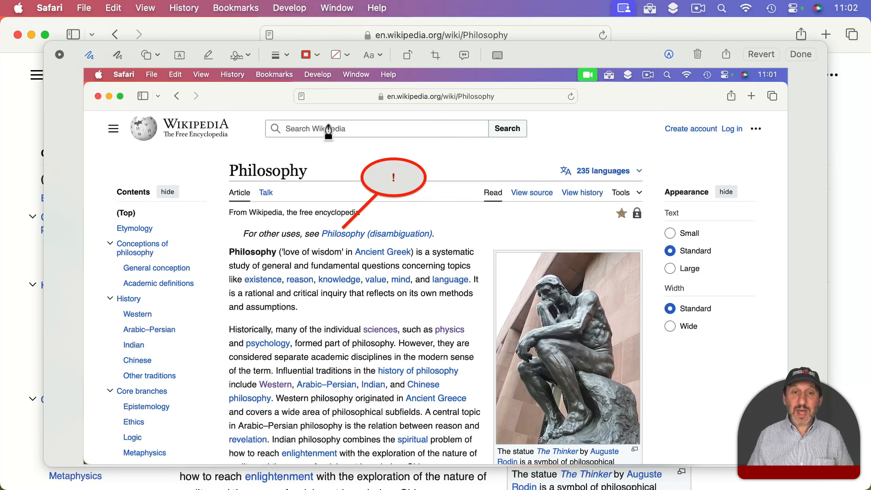
Copy the annotated full-screen capture, delete the screenshot, and paste the copy into the blank Pages document.
key("super+c")
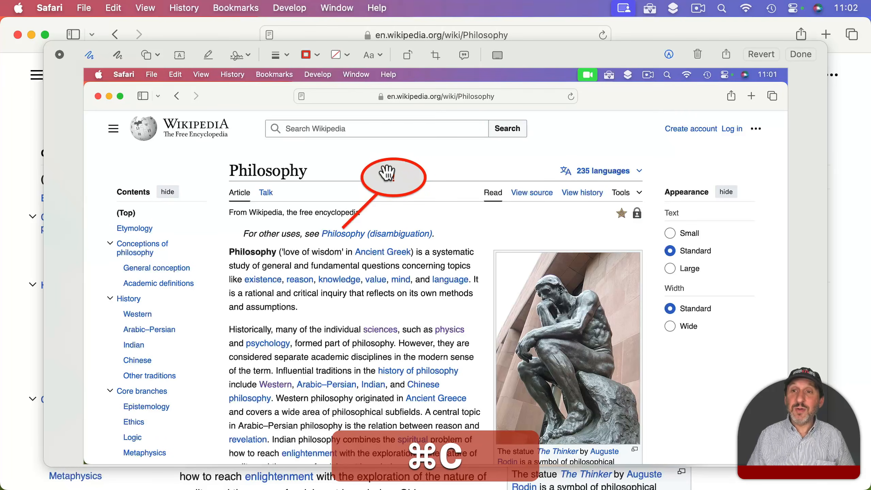
left_click(699, 52)
key("super+Tab")
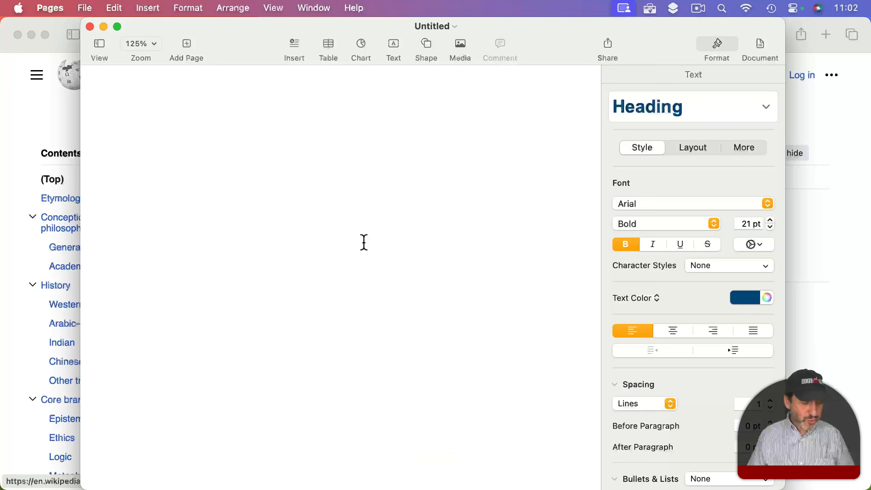
key("super+v")
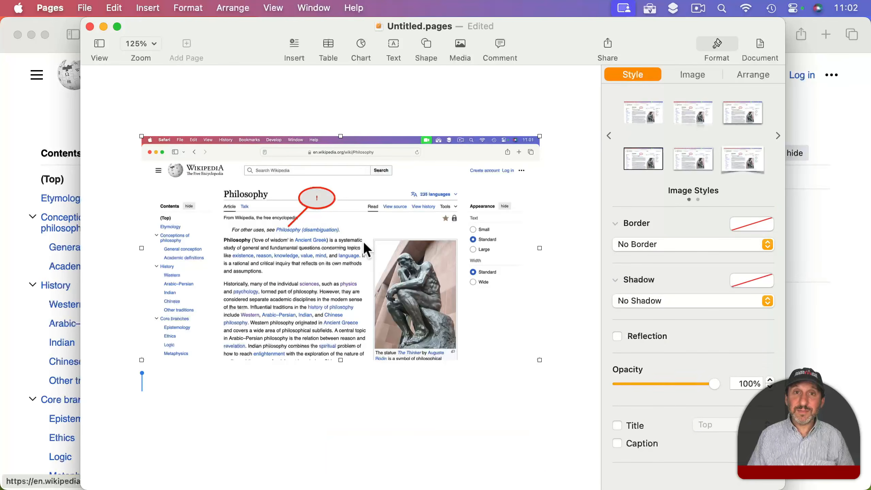
Switch back to Safari, capture the article area from the Philosophy title to the statue caption, and check the screenshot's sharing options.
key("super+Tab")
key("shift+super+4")
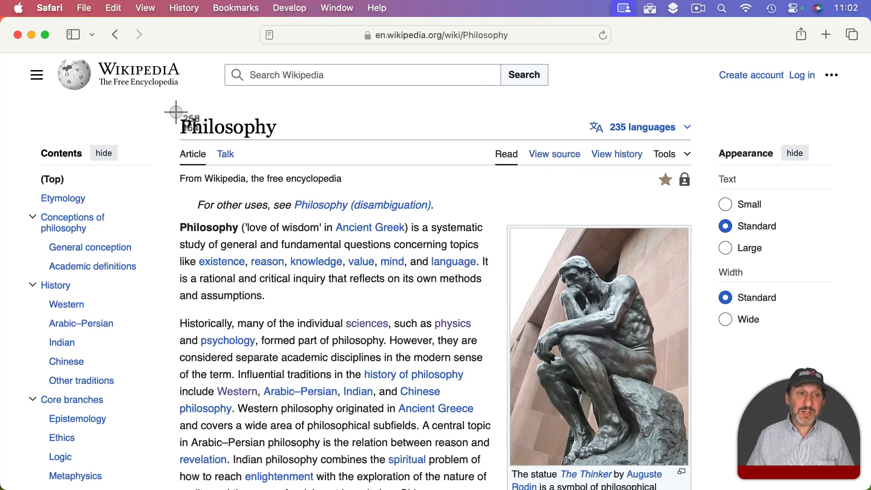
left_click_drag(173, 108, 700, 478)
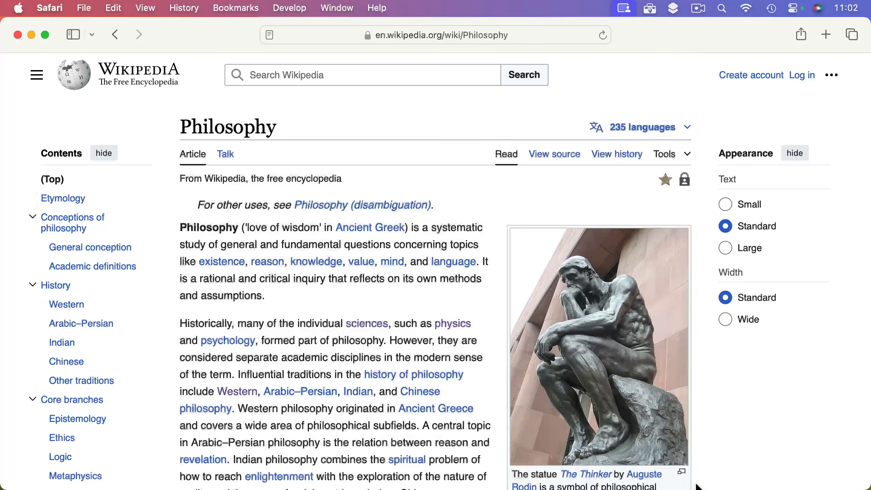
left_click(807, 461)
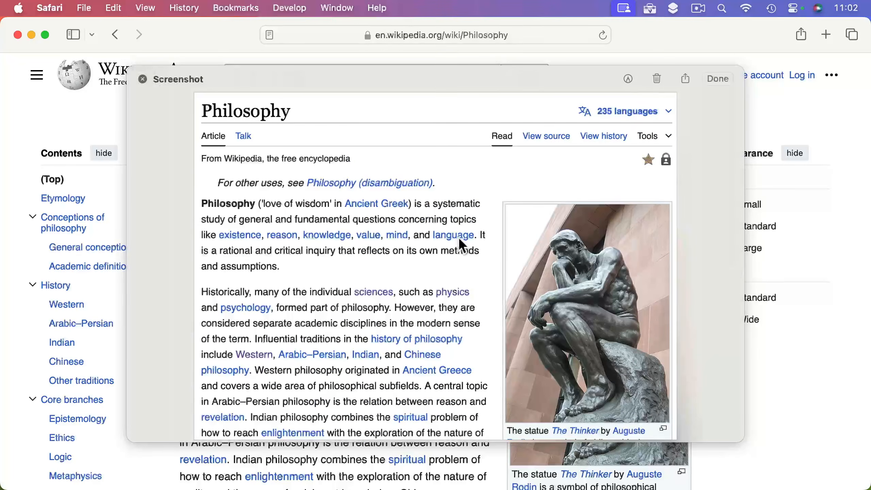
left_click(685, 79)
left_click(685, 79)
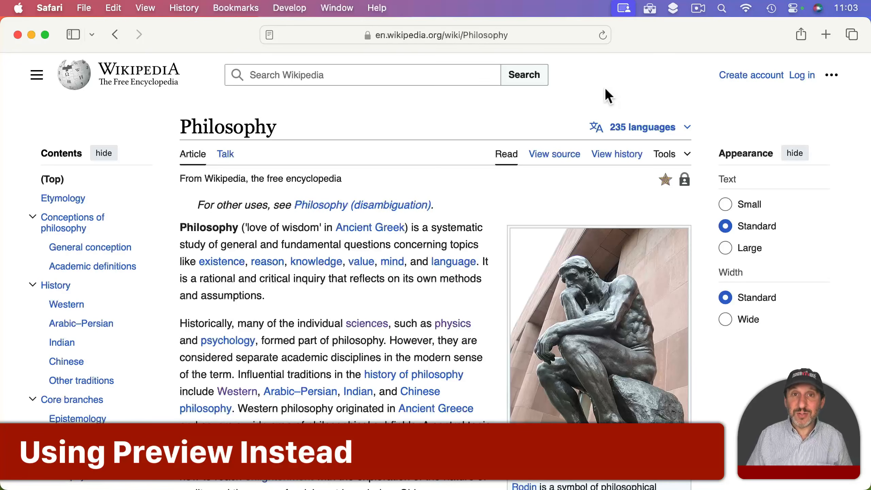
Set the screenshot destination to Preview and capture the article area from the Philosophy title to the statue caption.
key("shift+super+5")
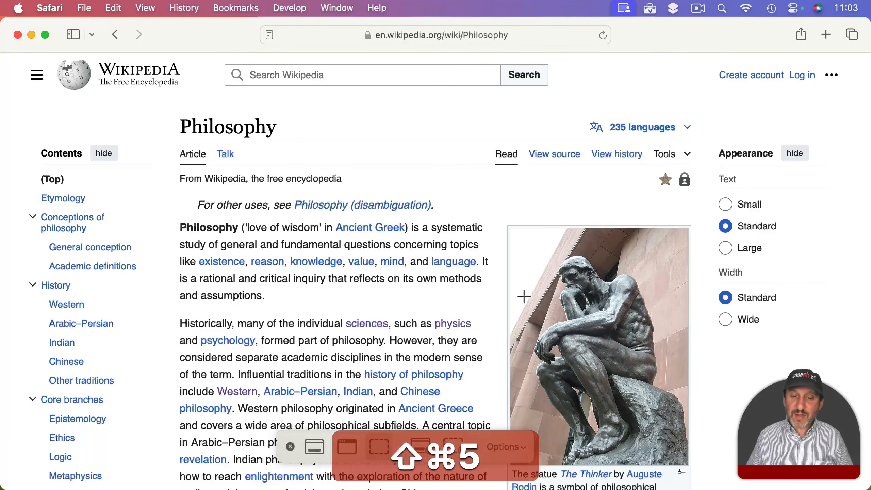
left_click(504, 447)
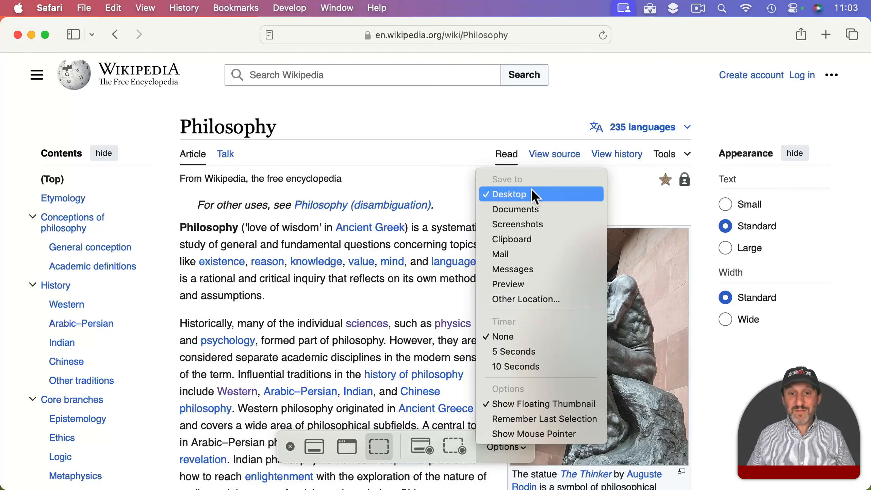
left_click(516, 283)
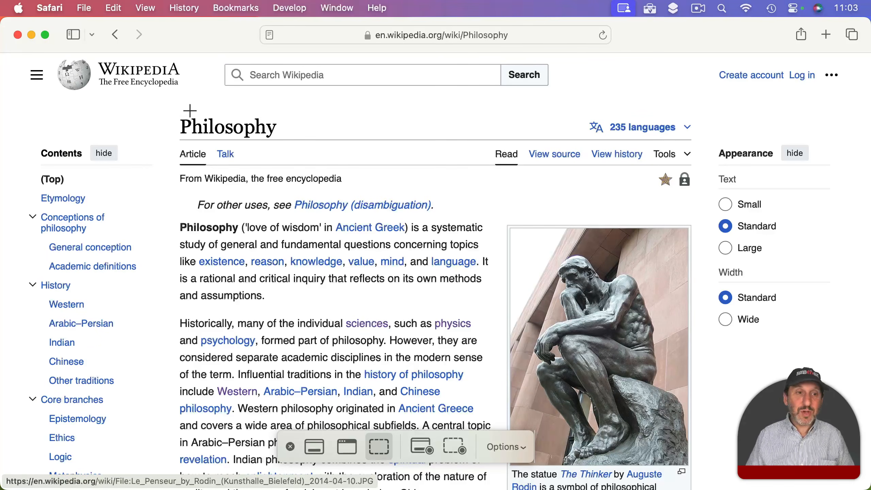
left_click_drag(172, 108, 702, 482)
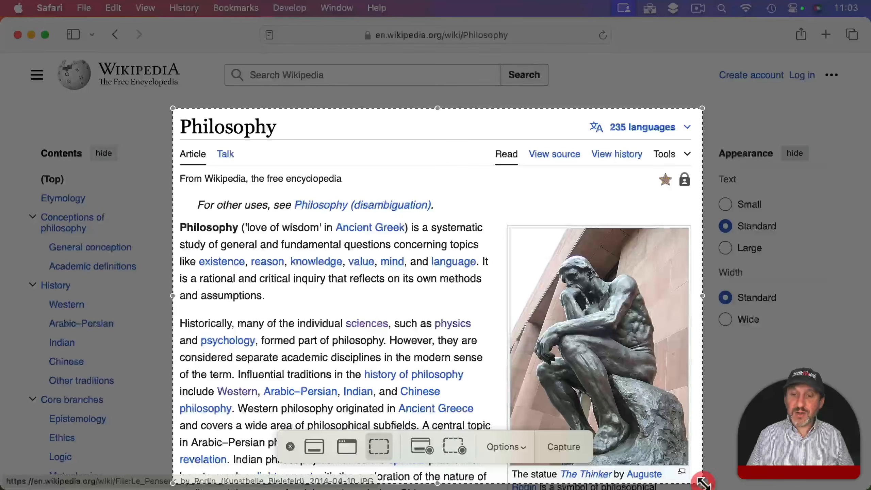
key("Return")
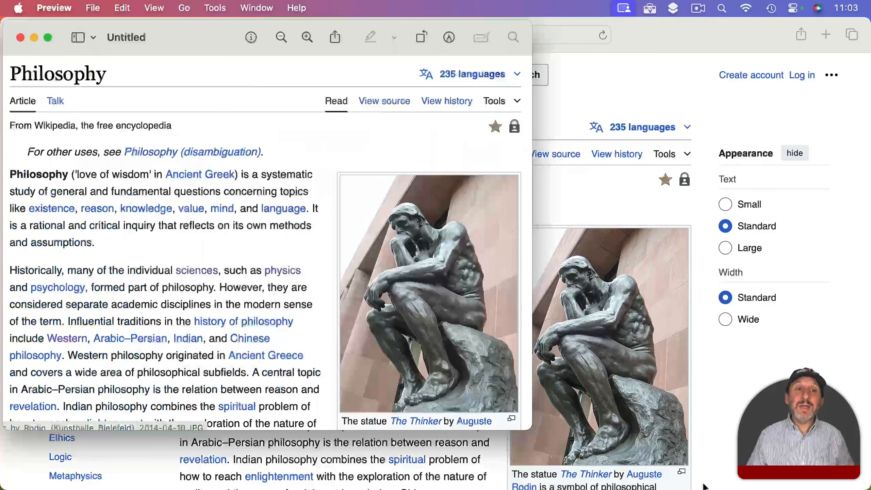
left_click(54, 7)
left_click(64, 7)
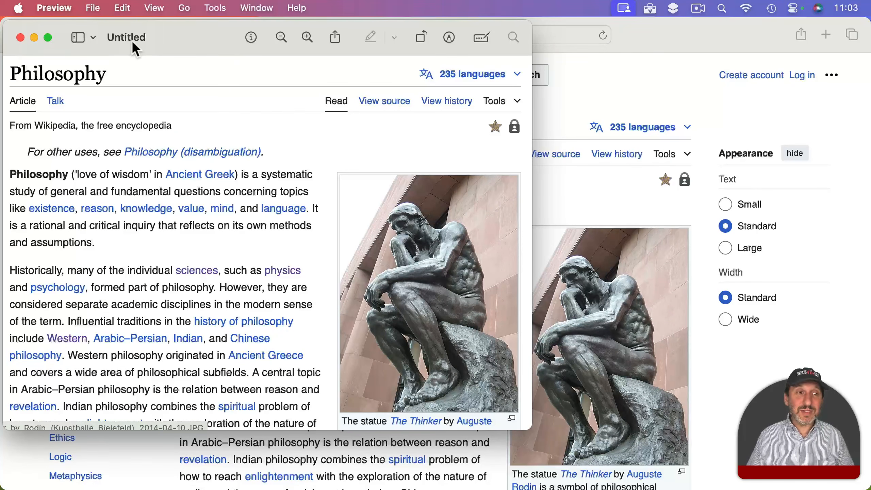
mouse_move(133, 42)
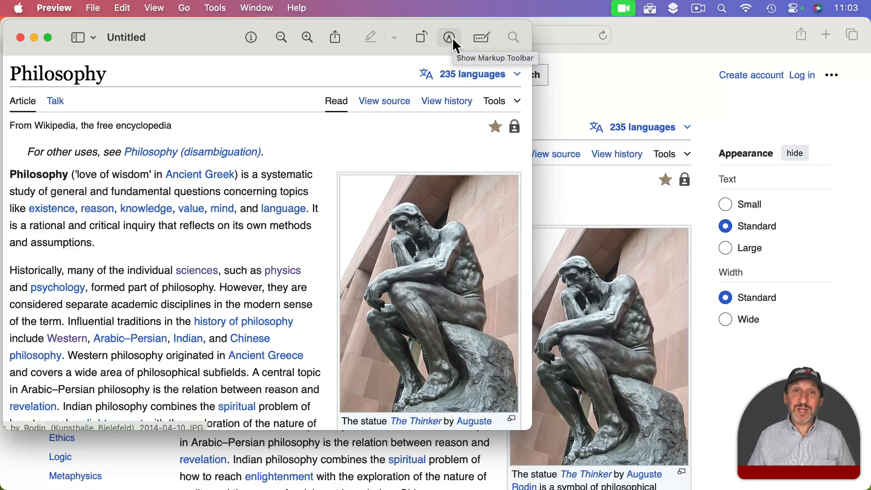
Show the Markup toolbar for the captured image and look through the available annotation types.
left_click(153, 9)
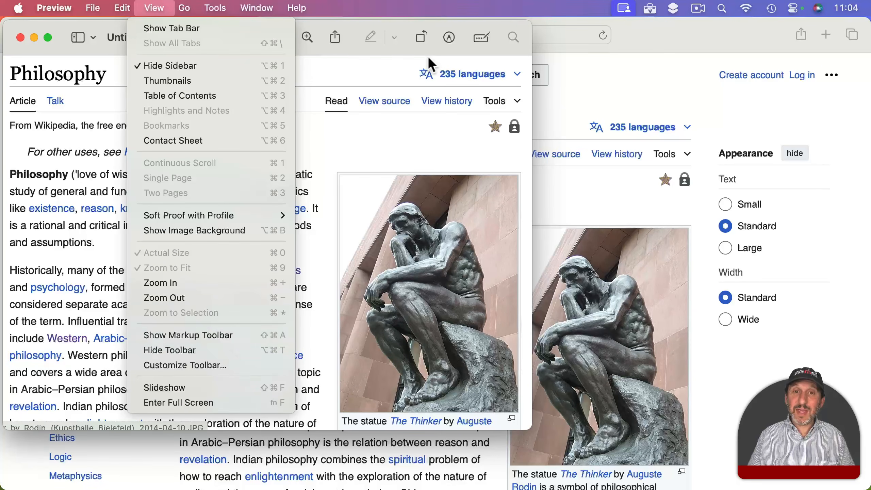
left_click(445, 53)
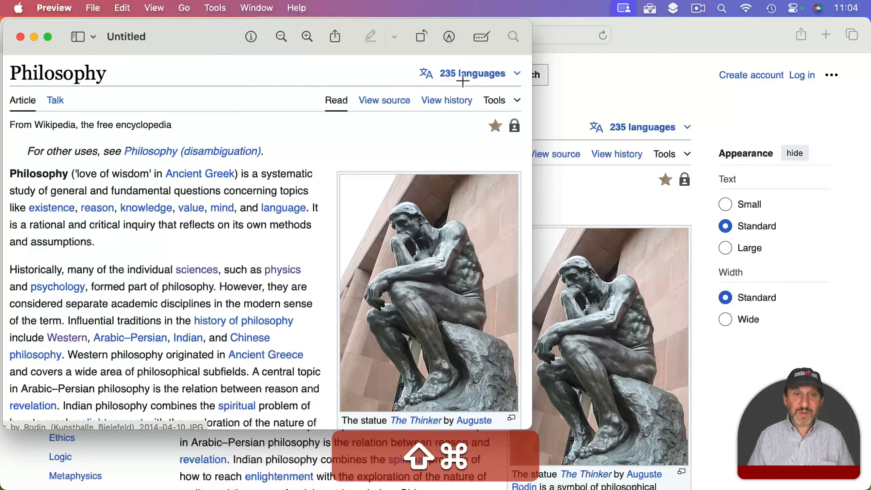
key("shift+super+a")
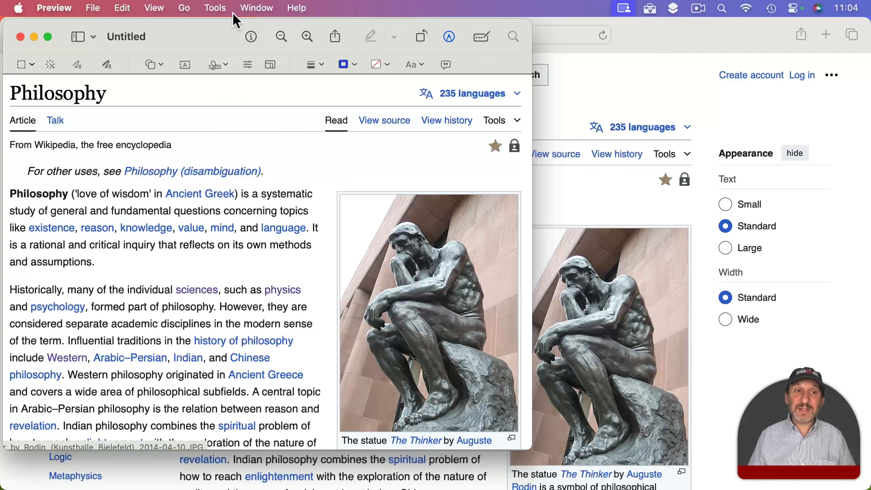
left_click(221, 10)
mouse_move(239, 170)
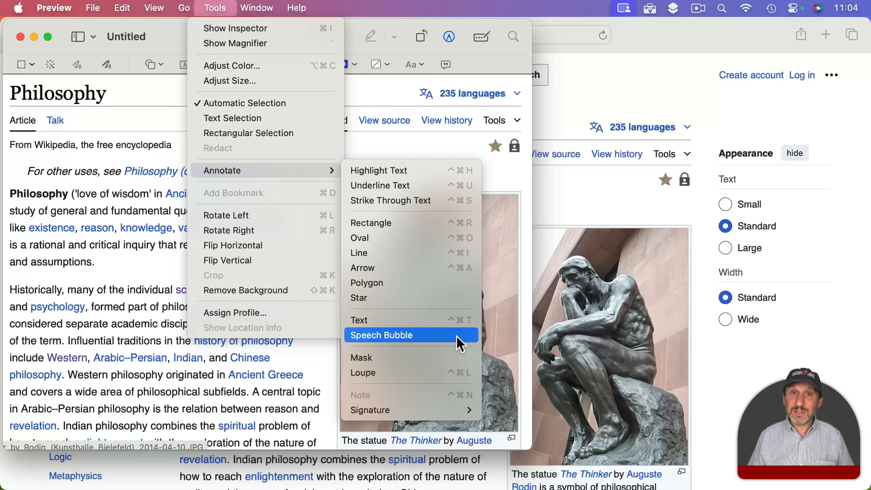
key("Escape")
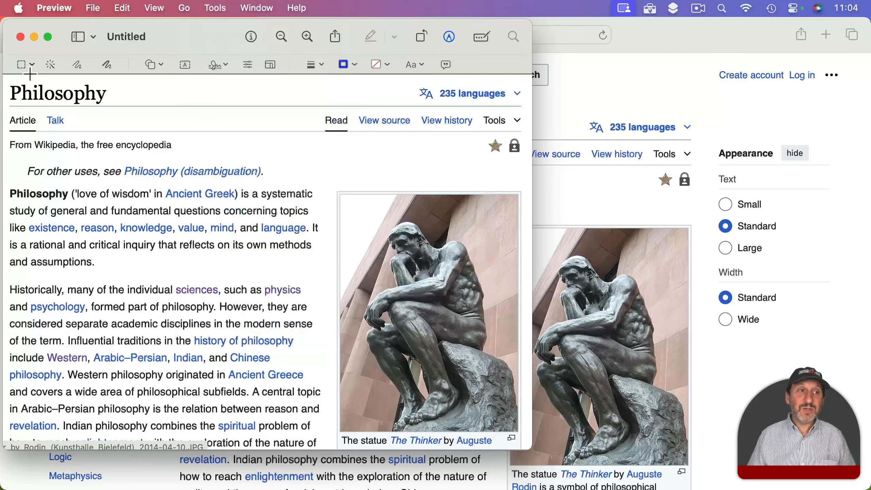
Sketch an oval callout above the disambiguation link, with its tail at the link, and set its border color to red.
left_click(83, 63)
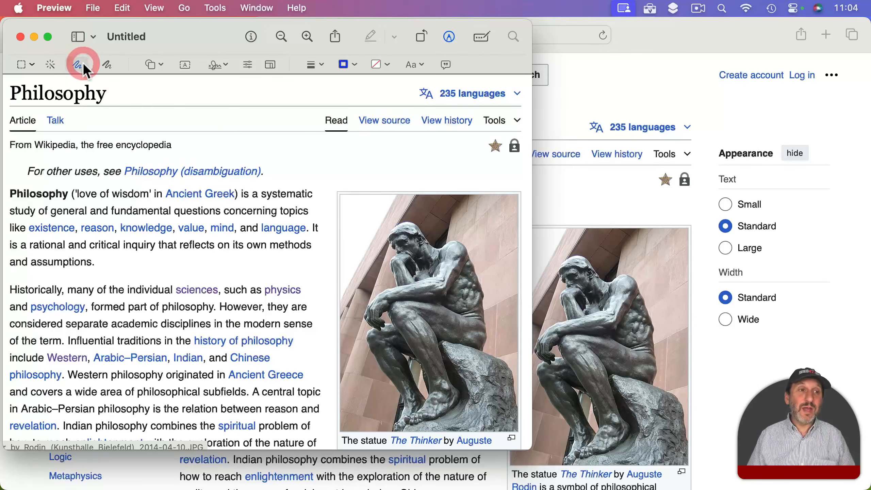
mouse_move(229, 136)
left_mouse_down()
mouse_move(220, 164)
mouse_move(227, 142)
mouse_move(161, 171)
left_mouse_up()
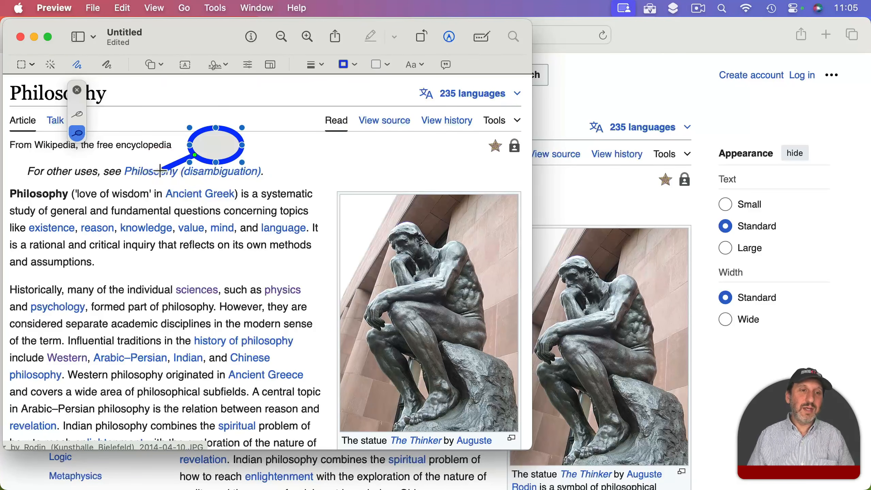
left_click(345, 63)
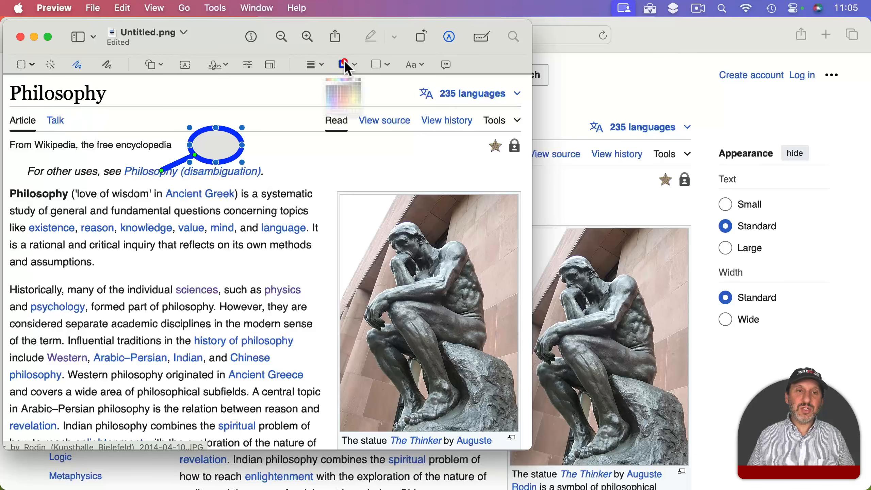
left_click(291, 92)
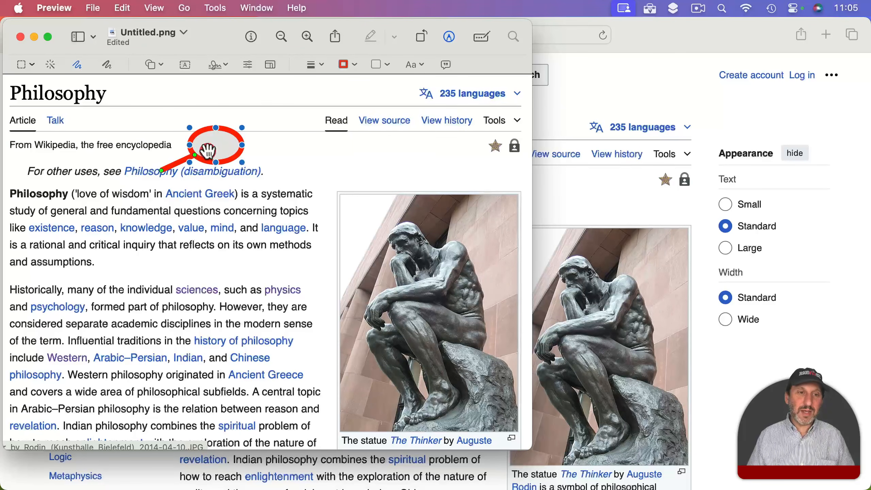
Label the red callout "1" and change the label's text color to blue.
type("1")
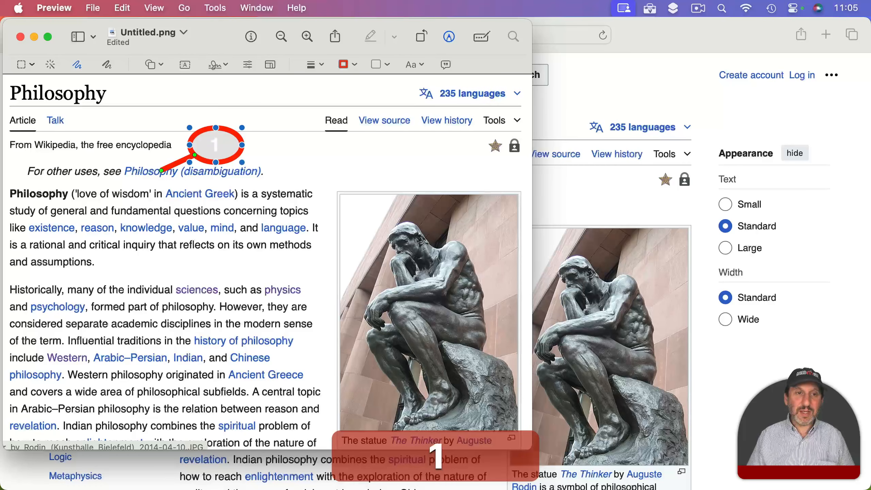
key("super+a")
left_click(419, 66)
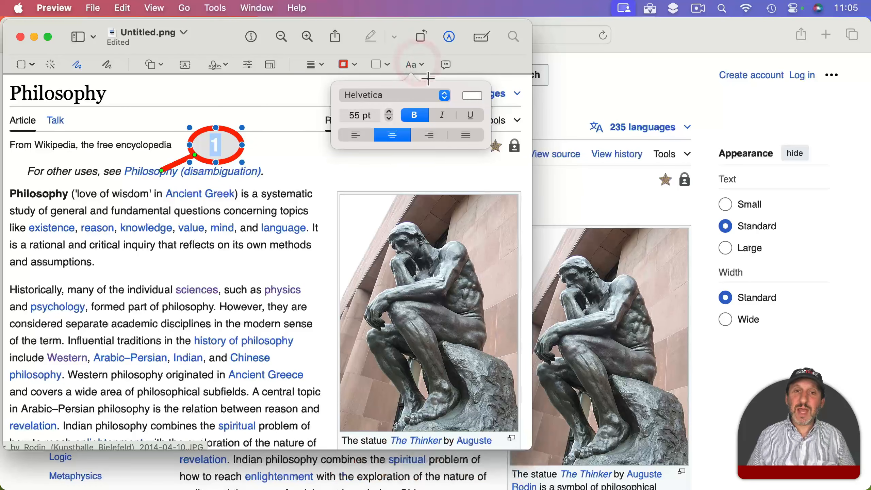
left_click(475, 93)
left_click(468, 121)
left_click(297, 150)
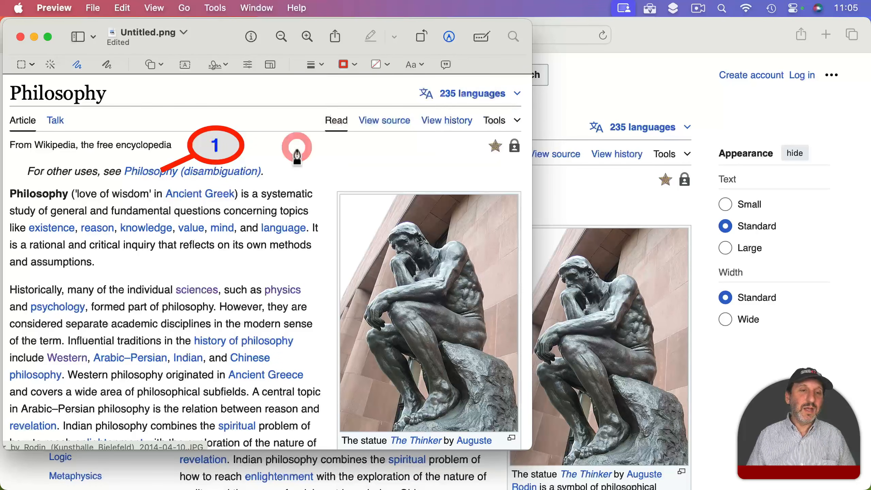
Place a copy of the callout over the second paragraph, aim its tail at the history of philosophy link, and label it "2".
left_click_drag(214, 141, 214, 285)
left_click_drag(163, 309, 255, 322)
type("2")
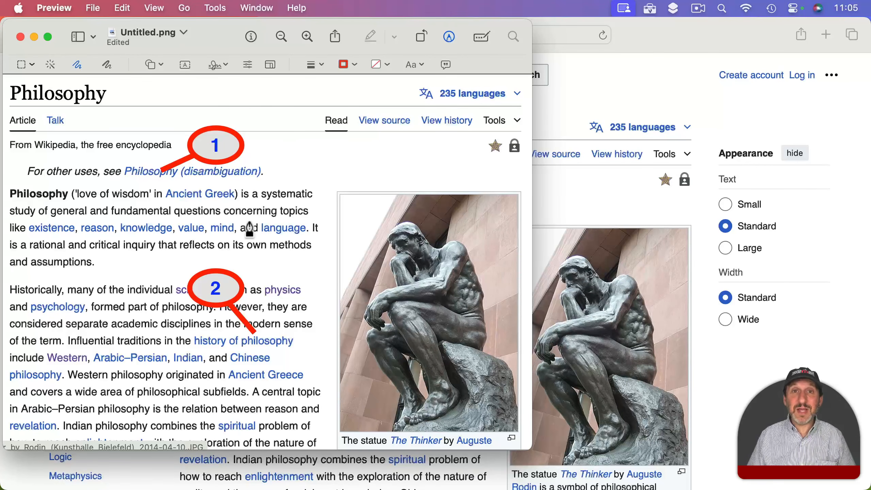
Check the file format choices for saving the annotated image, without saving it.
key("super+s")
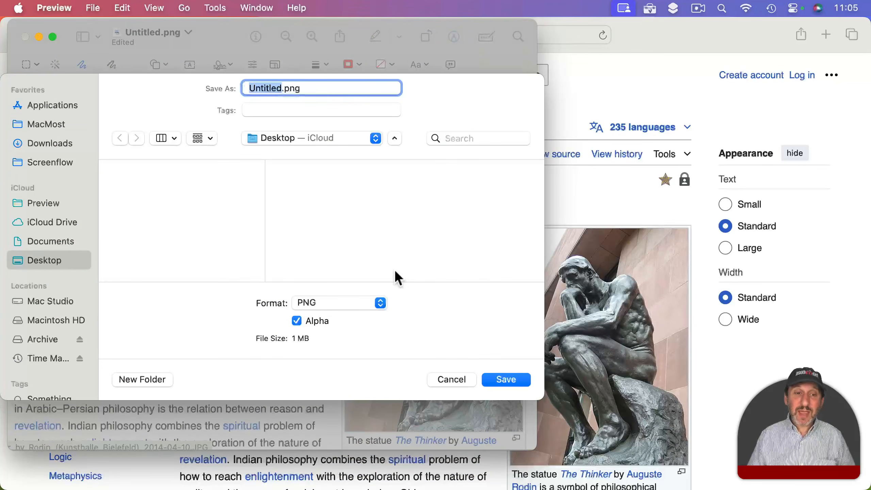
left_click(339, 302)
left_click(337, 194)
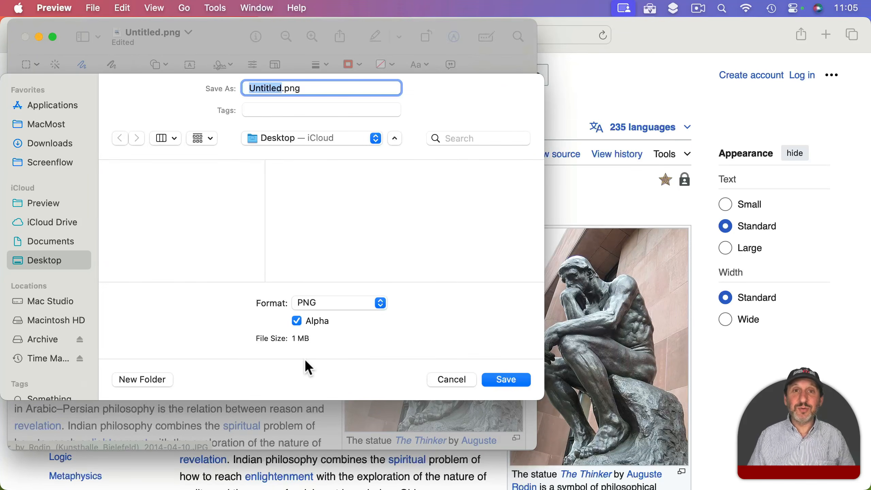
left_click(445, 379)
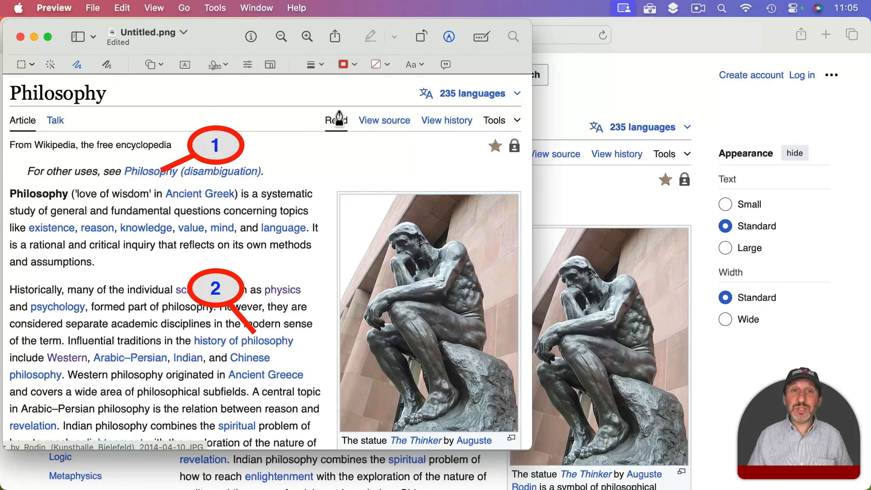
Copy the whole annotated image and paste it into another document.
key("super+c")
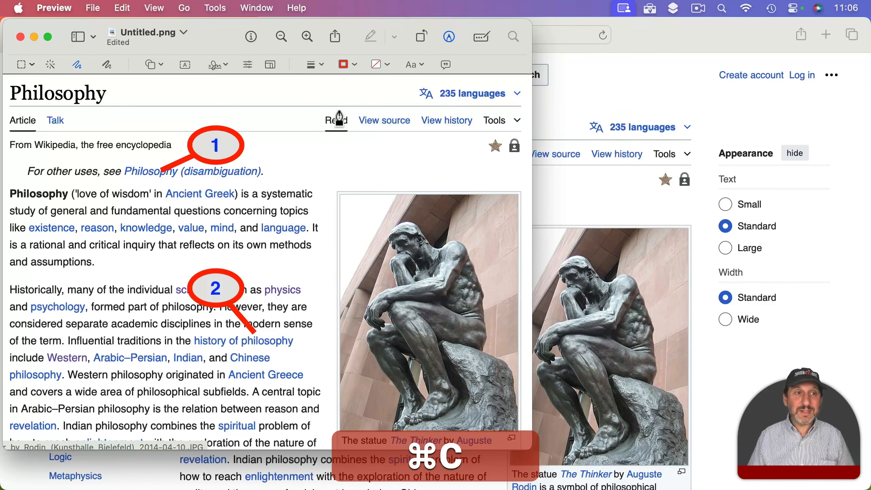
left_click(168, 471)
left_click(150, 151)
key("super+v")
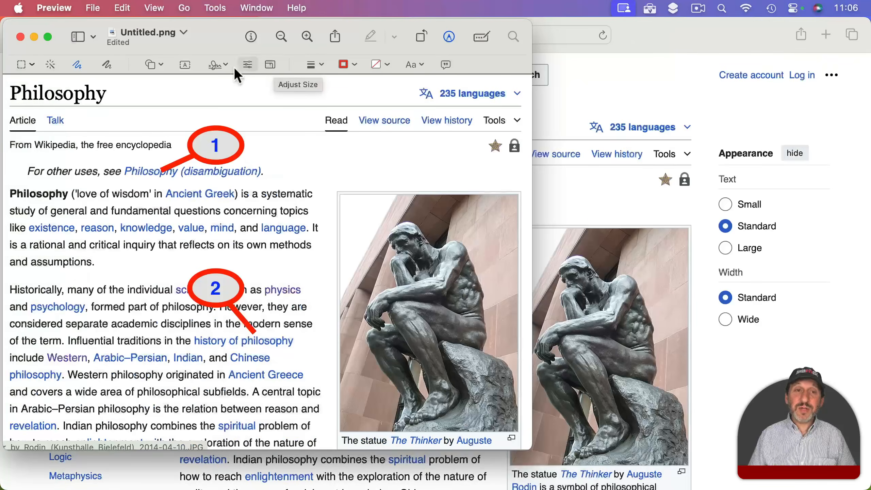
Examine the color adjustment and image size controls for the annotated image, leaving the settings unchanged.
left_click(251, 66)
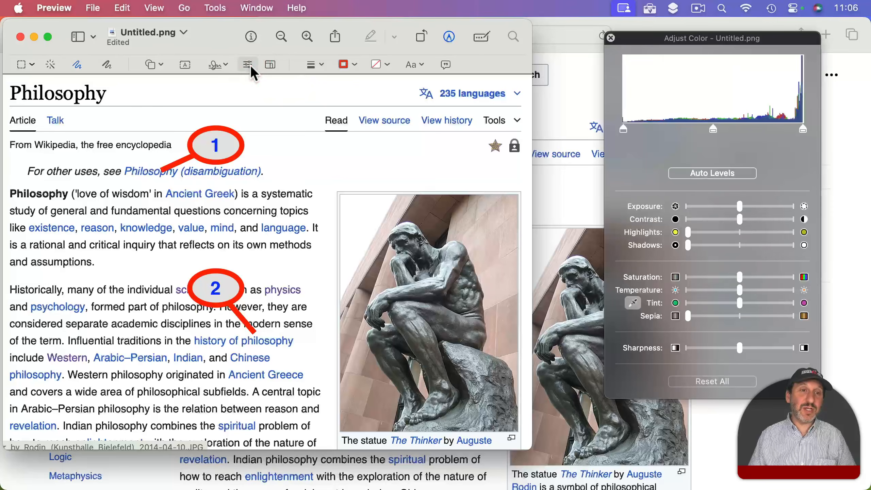
left_click_drag(686, 35, 668, 38)
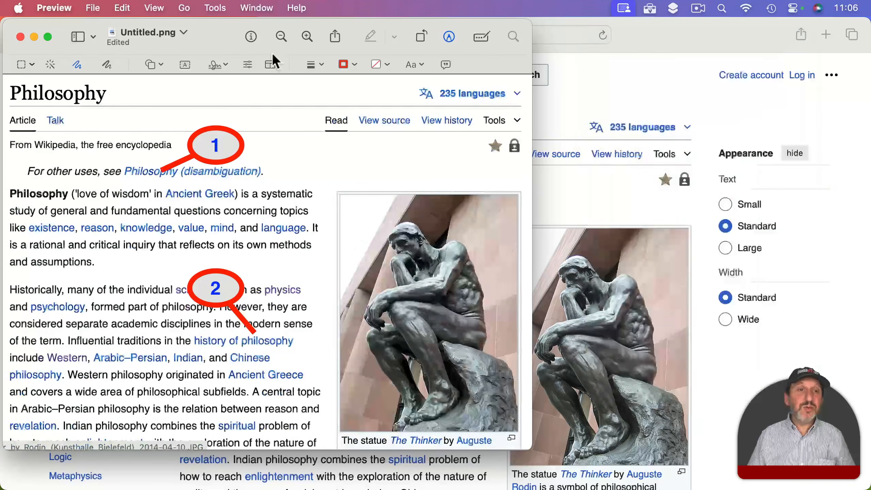
left_click(270, 64)
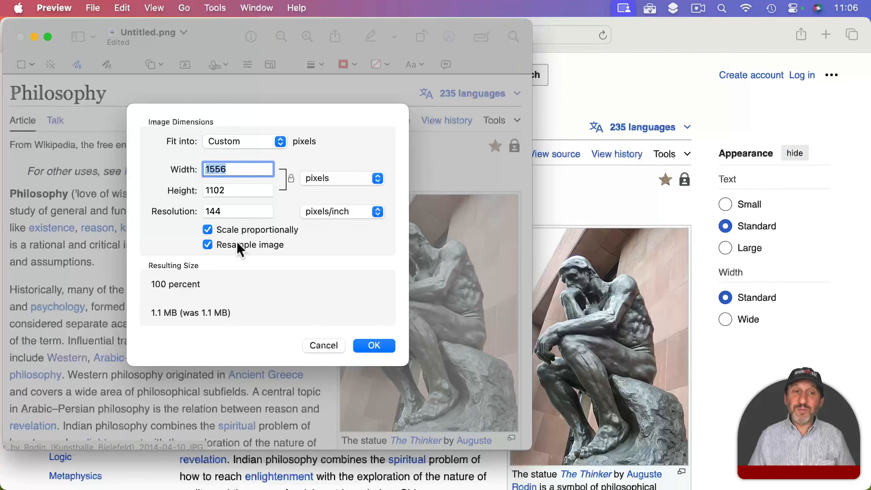
left_click(363, 345)
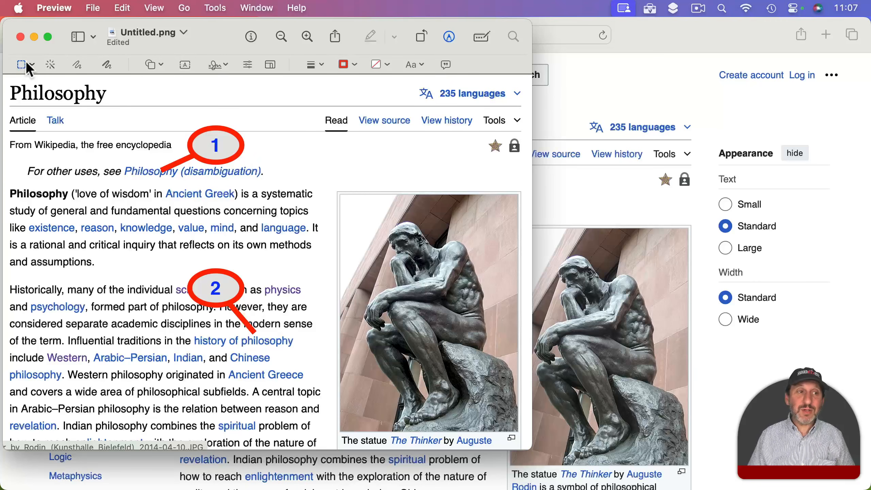
Select a rectangular area around the numbered callouts, check the crop and selection-shape options, and copy the selected area.
left_click_drag(94, 101, 319, 289)
left_click(216, 7)
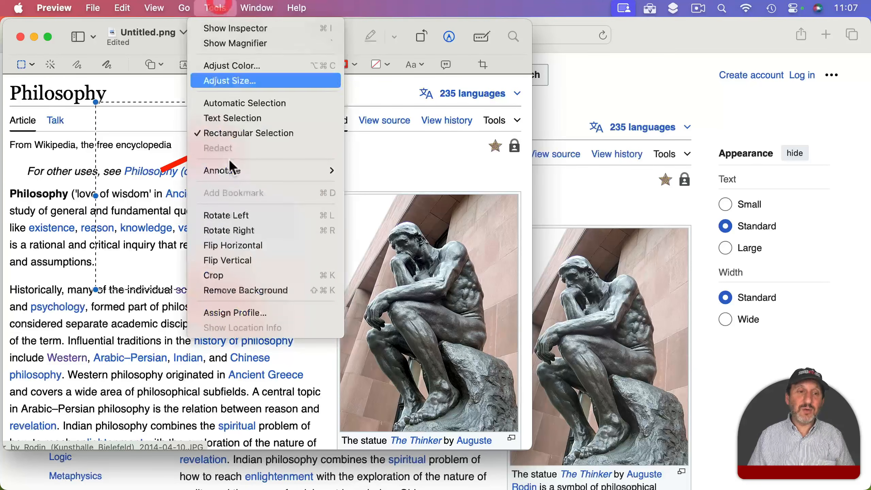
left_click(143, 197)
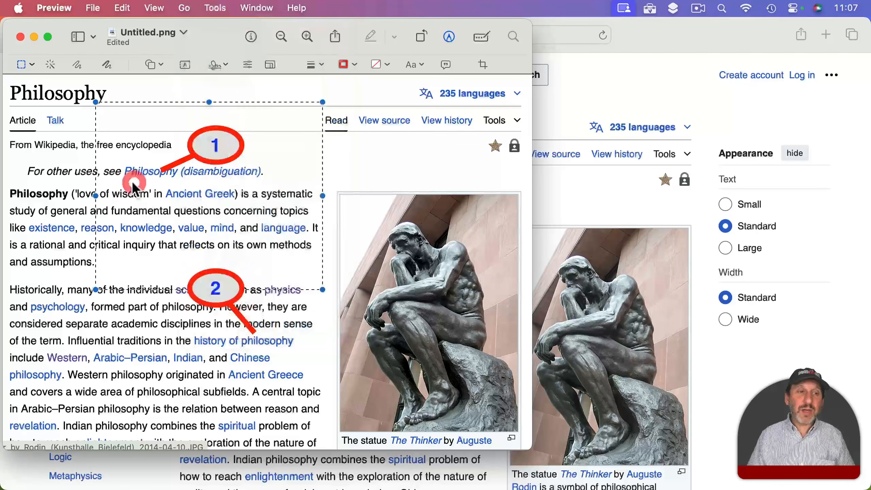
left_click(33, 65)
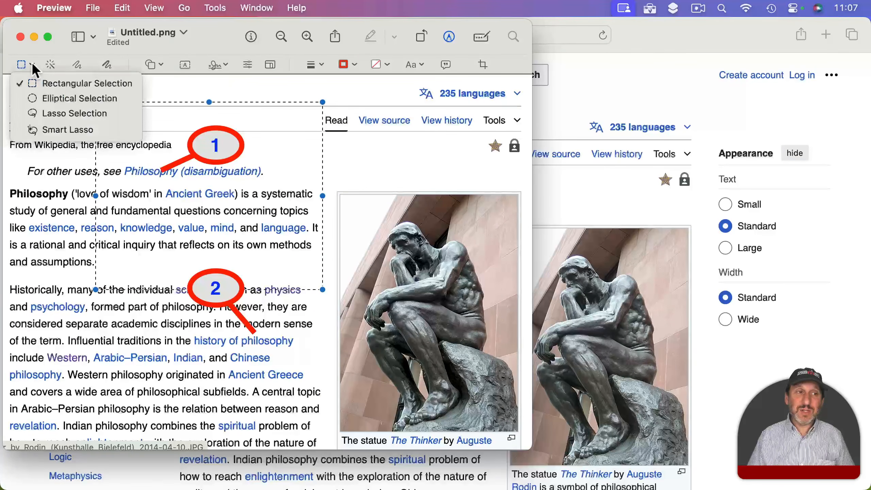
left_click(292, 166)
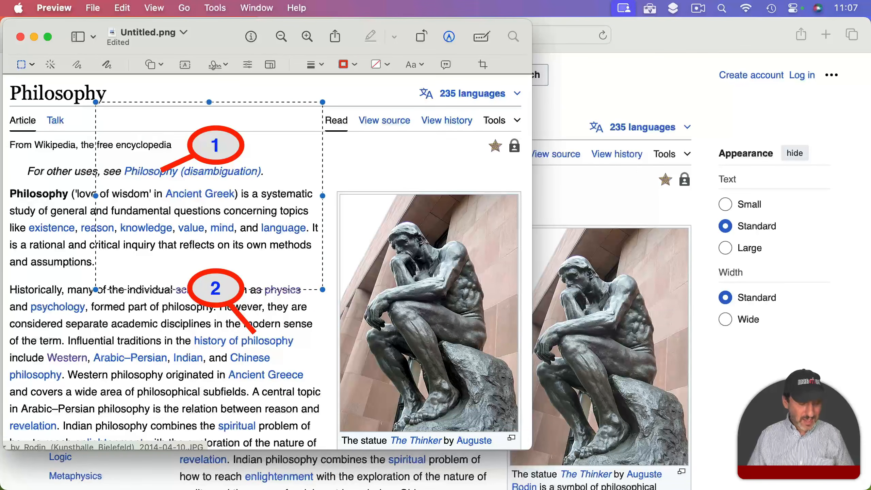
key("super+c")
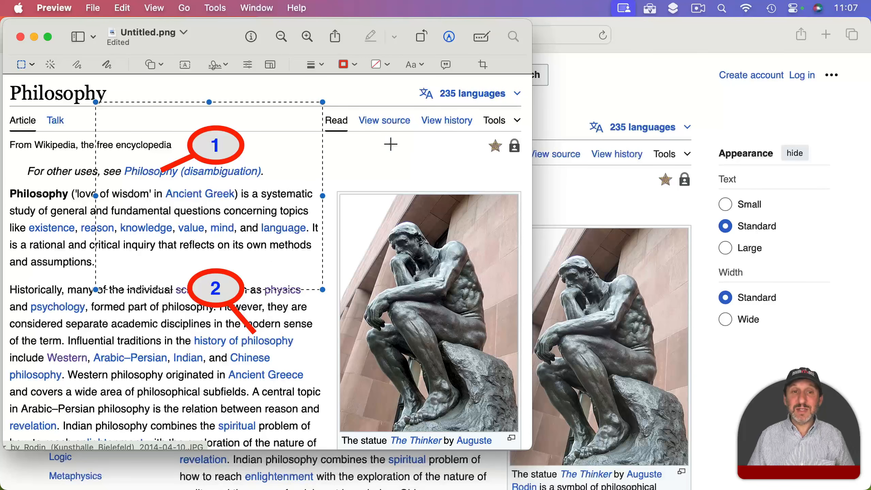
left_click_drag(363, 87, 497, 268)
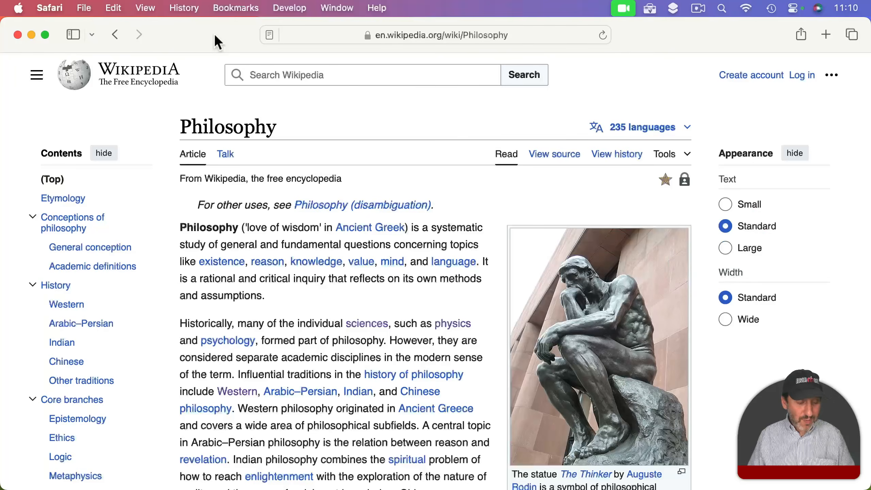
Capture the Safari article area from the Philosophy title to the statue caption, keeping Preview as the screenshot destination.
key("shift+super+5")
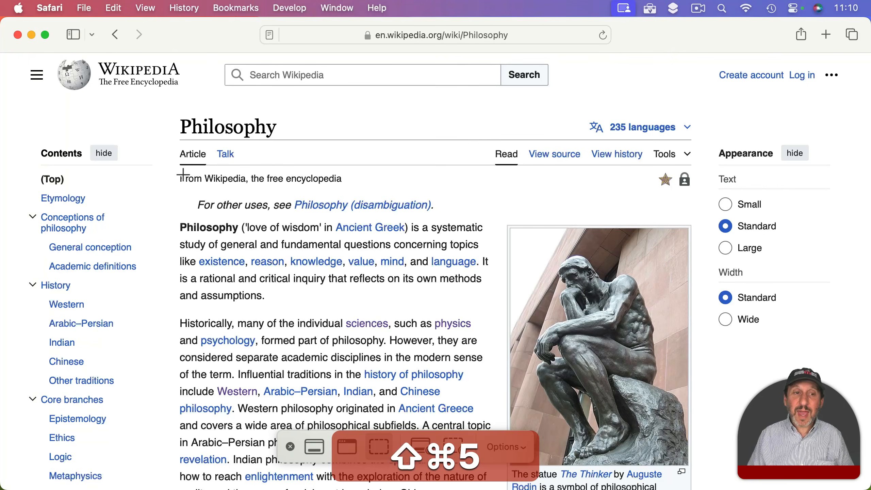
left_click_drag(179, 115, 694, 484)
left_click(506, 446)
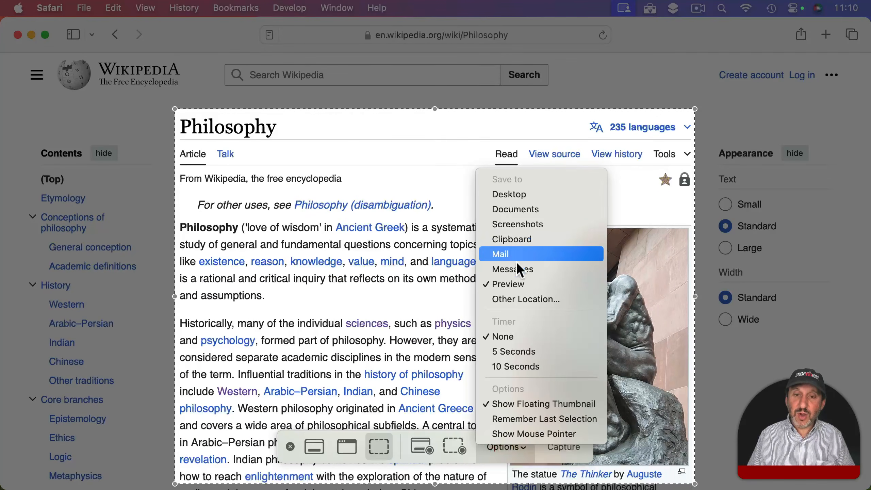
left_click(569, 135)
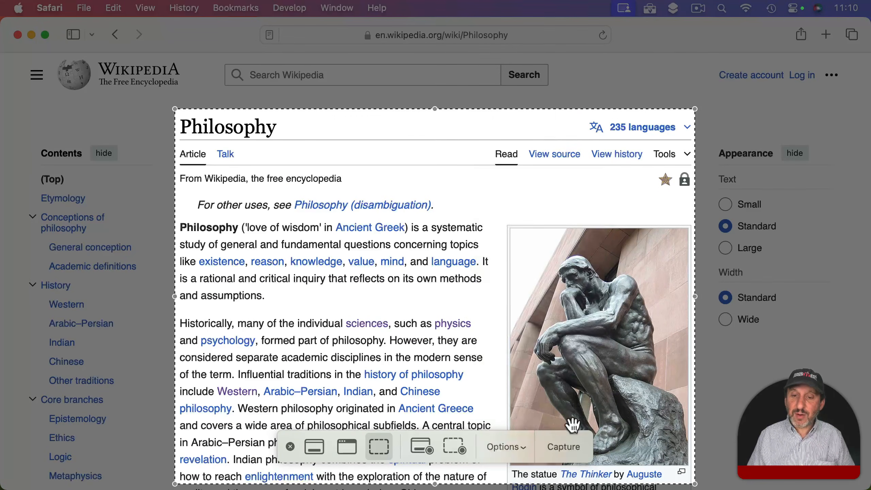
left_click(572, 447)
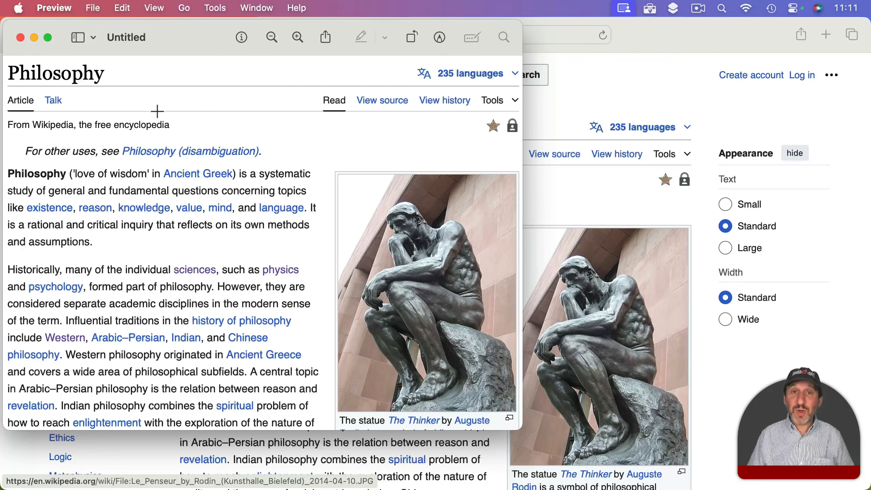
Save the untitled Philosophy screenshot to the iCloud Desktop as test.pdf, keeping PDF as the format.
left_click(93, 8)
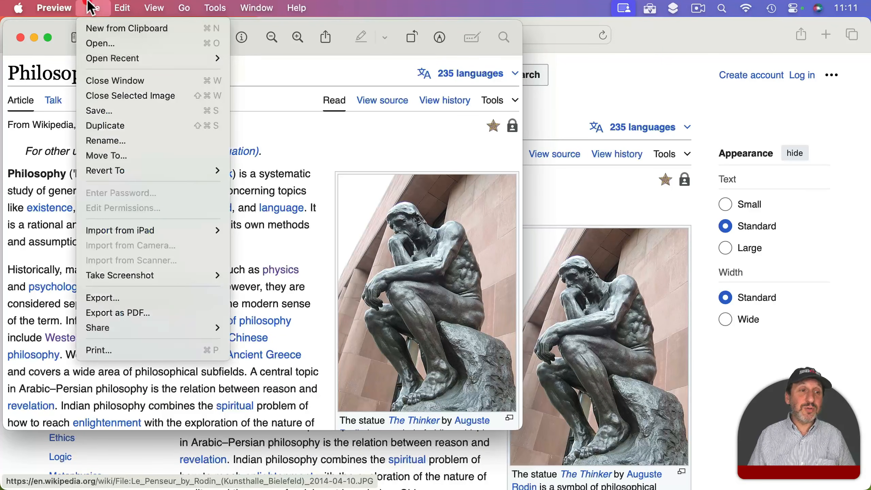
left_click(109, 111)
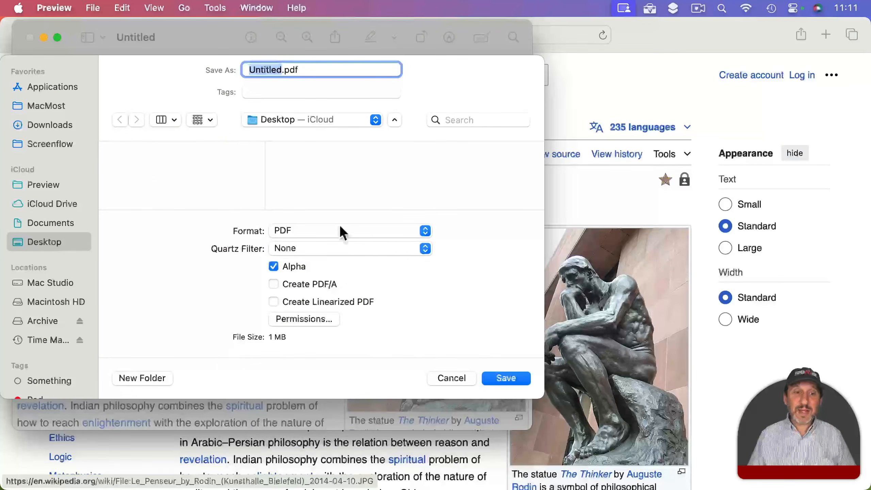
left_click(292, 231)
left_click(291, 229)
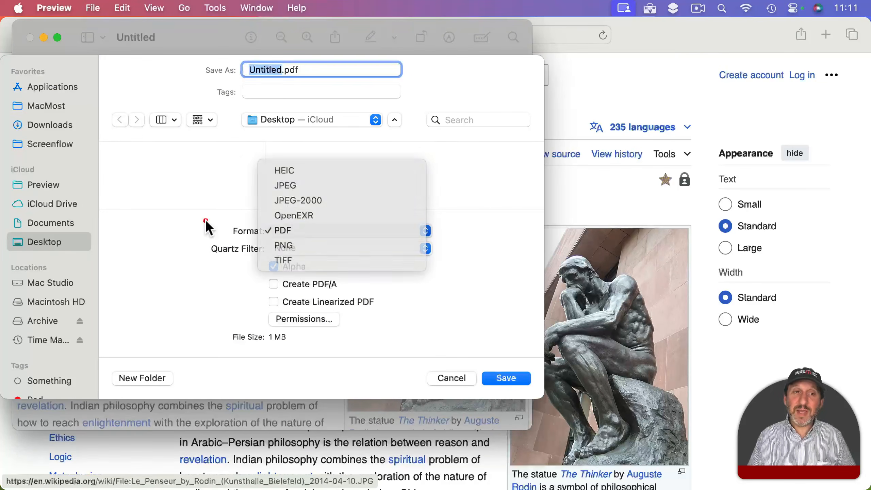
left_click(254, 71)
type("test")
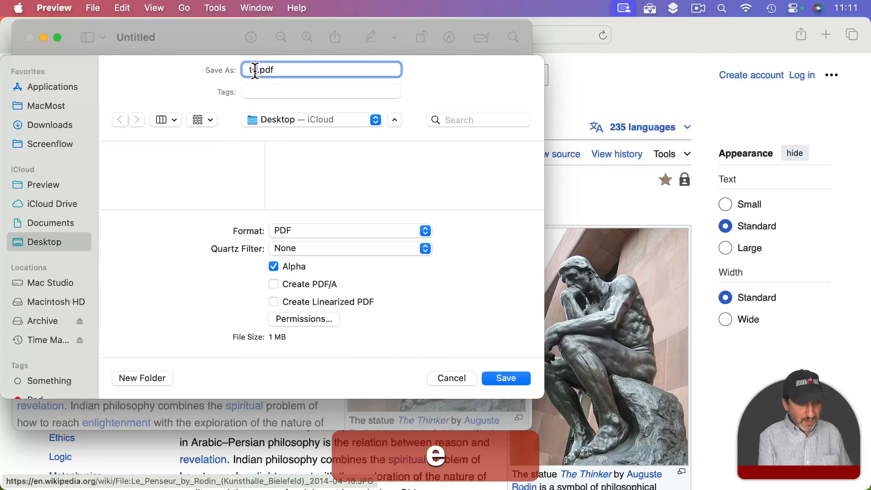
left_click(497, 379)
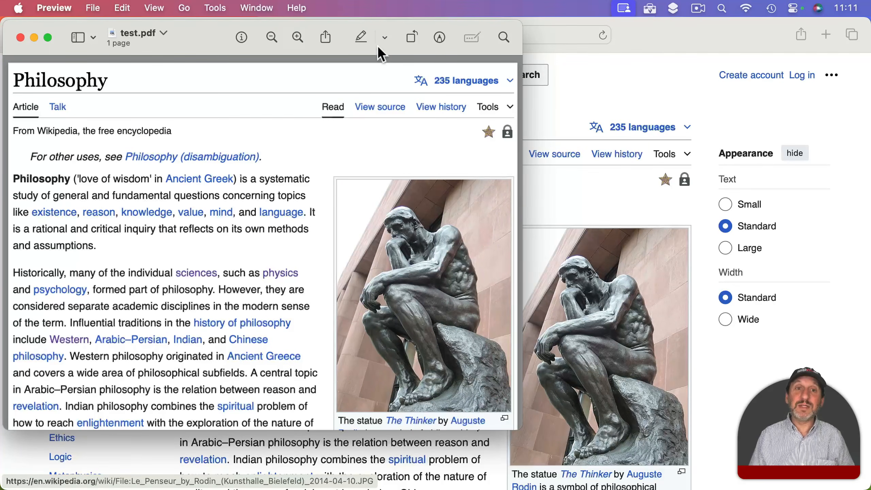
Add a red arrow shape to test.pdf and angle its tip up toward the Philosophy (disambiguation) link.
left_click(439, 36)
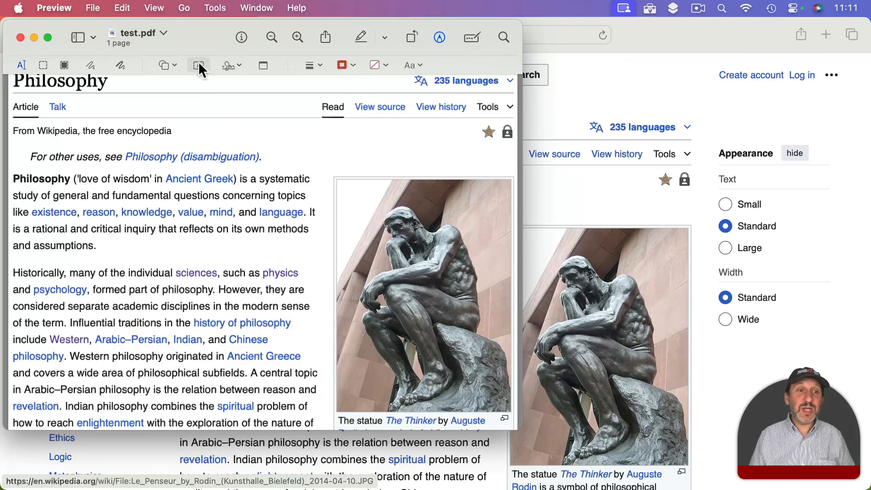
left_click(174, 64)
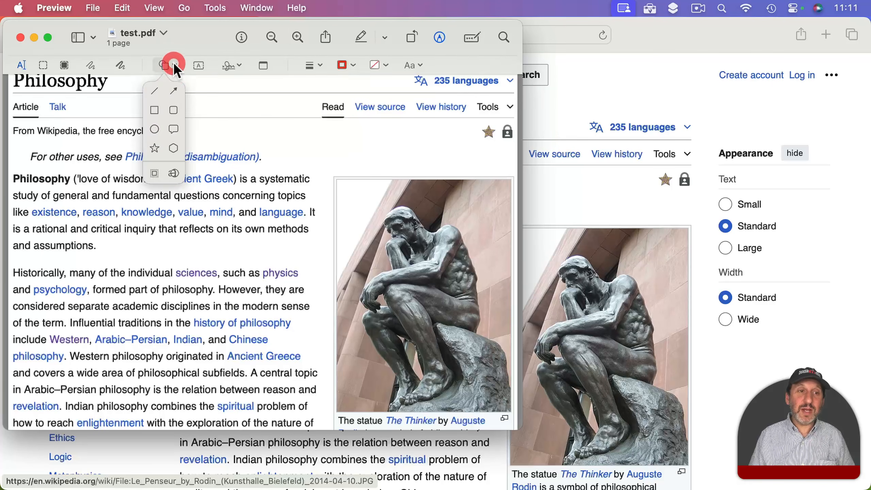
left_click(171, 85)
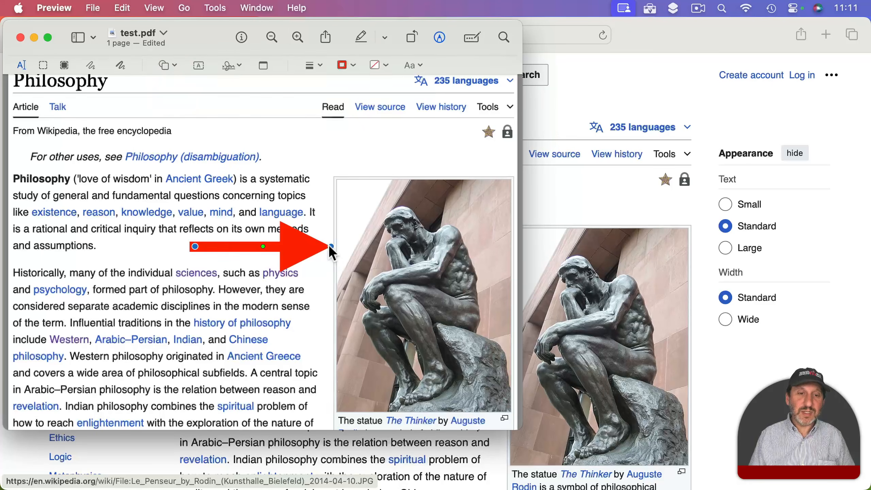
left_click_drag(330, 246, 151, 167)
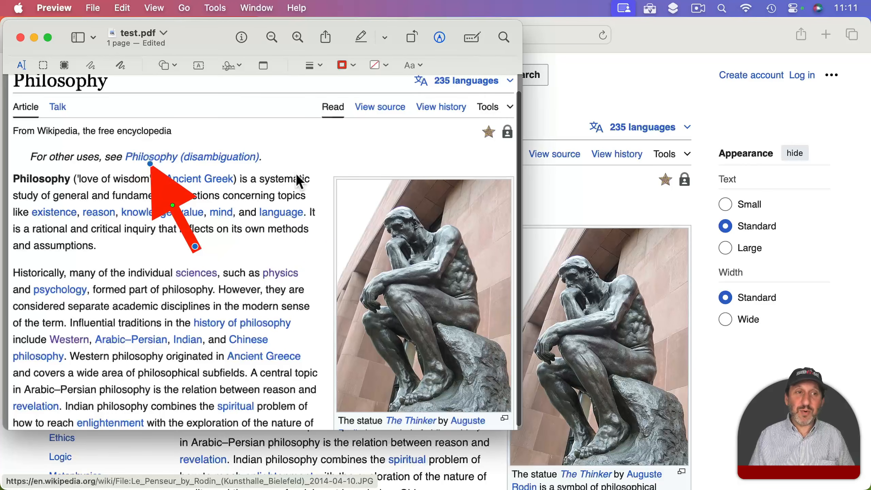
Save and close the annotated test.pdf, and shift the red arrow slightly up and left in the reopened file.
key("super+s")
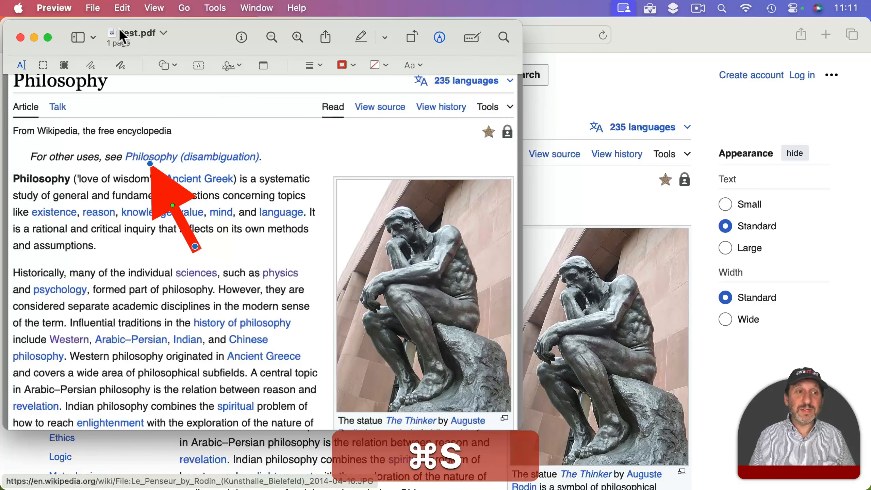
key("super+w")
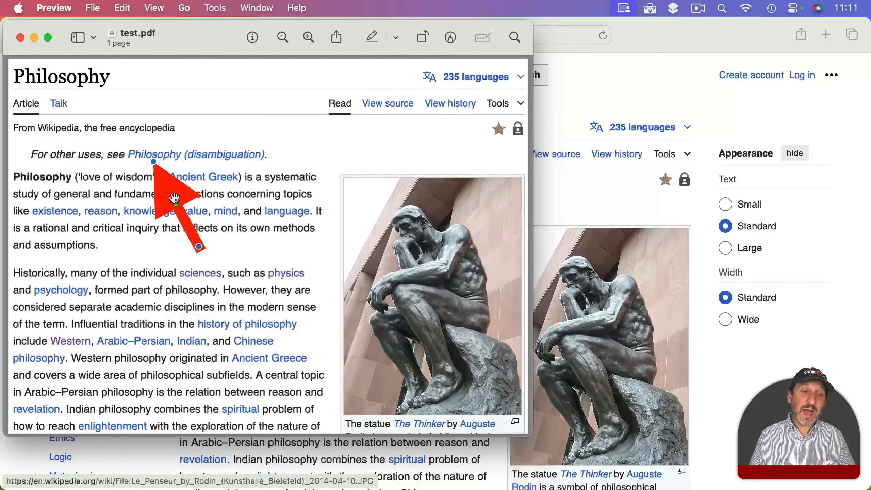
mouse_move(174, 197)
left_mouse_down()
mouse_move(256, 176)
mouse_move(167, 185)
mouse_move(159, 173)
left_mouse_up()
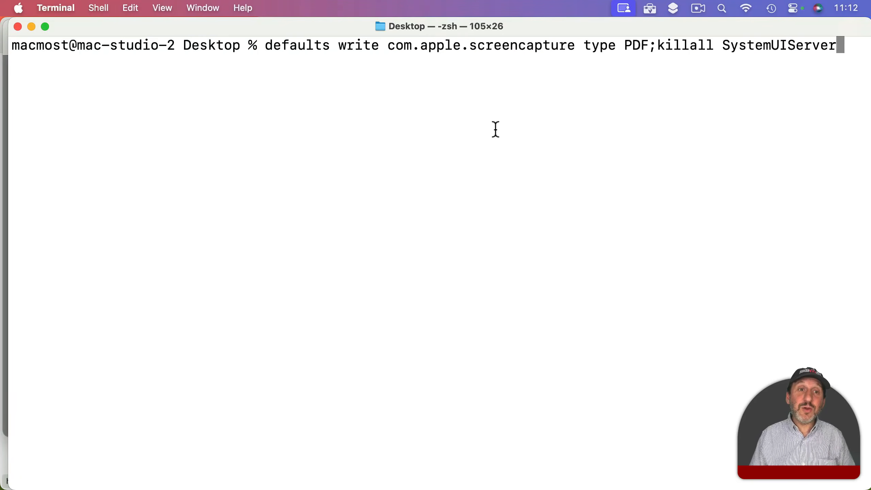
In Terminal, examine each part of the command "defaults write com.apple.screencapture type PDF;killall SystemUIServer", highlighting its words without running it.
double_click(289, 48)
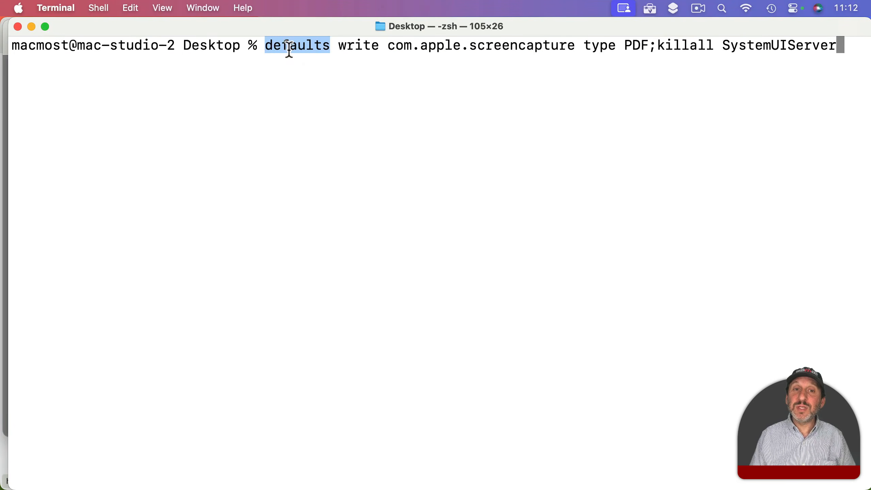
double_click(353, 45)
double_click(391, 46)
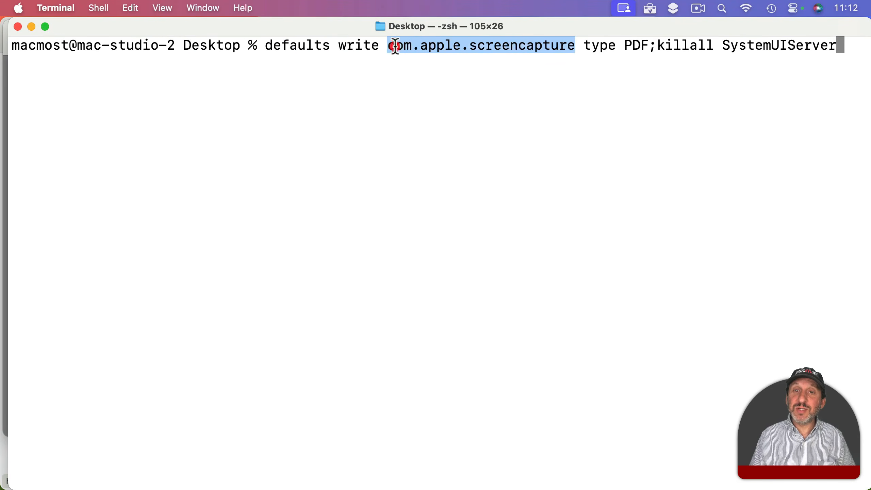
double_click(521, 45)
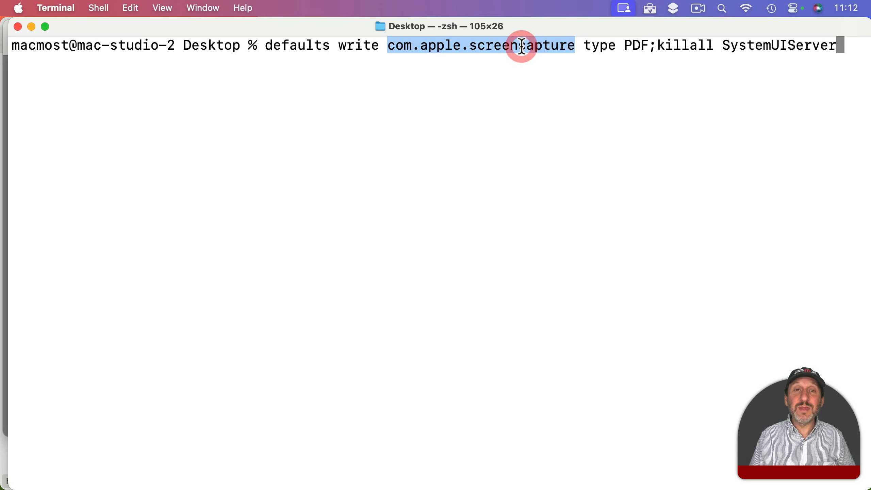
double_click(600, 46)
double_click(636, 46)
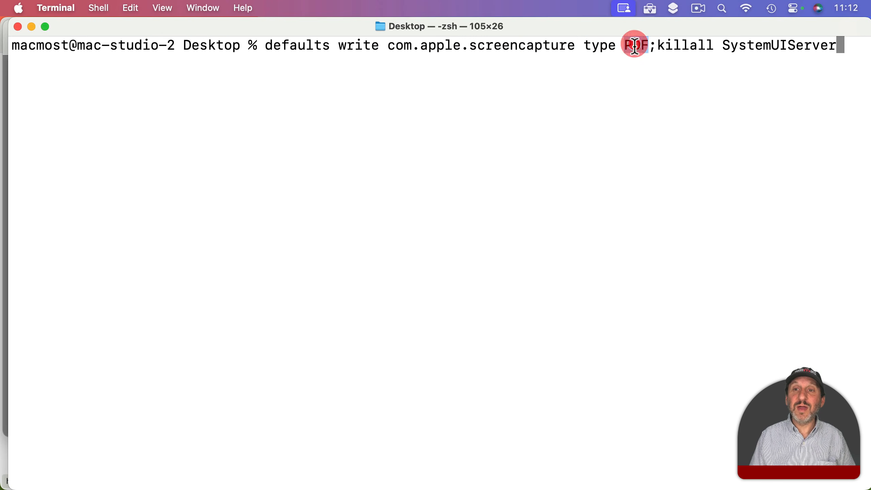
left_click(638, 88)
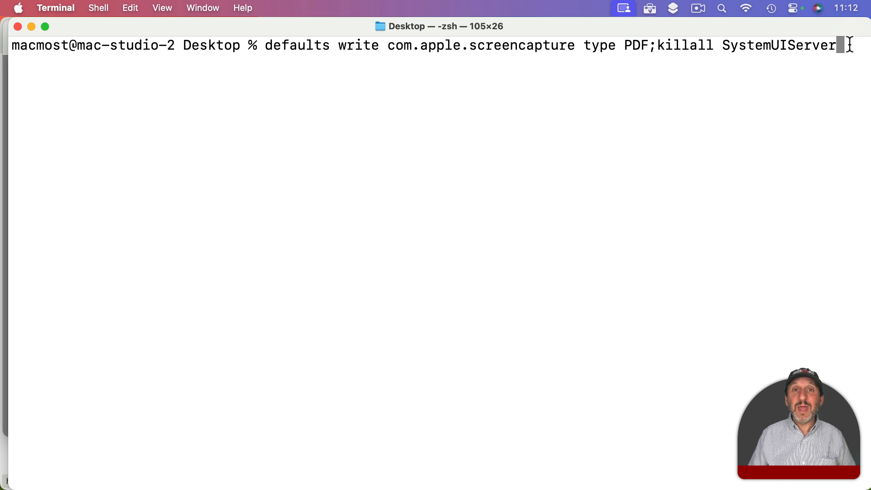